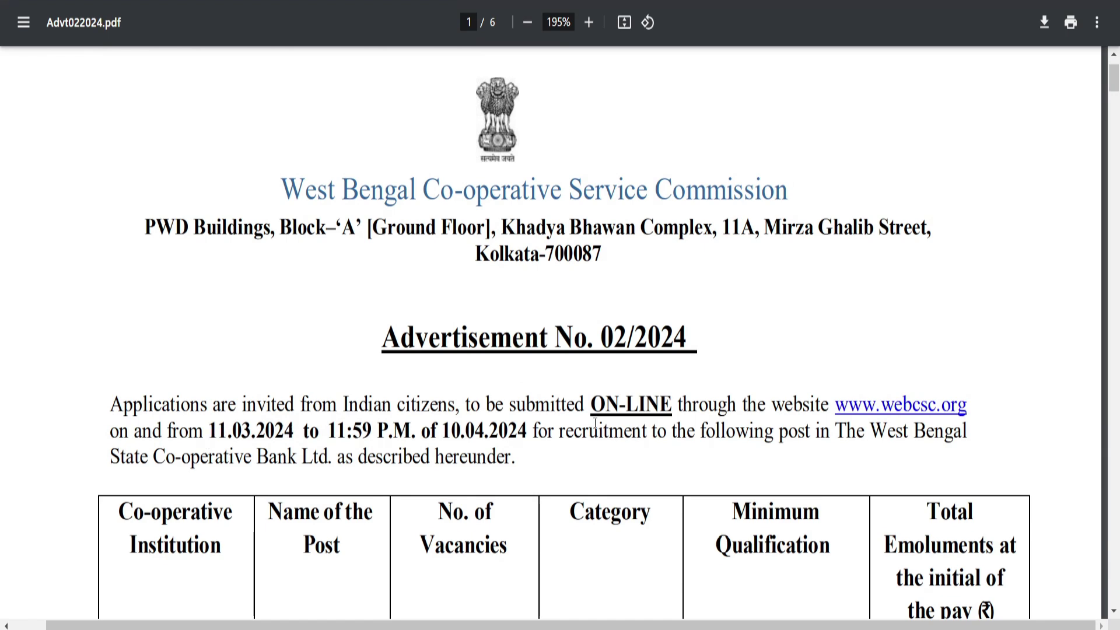
Examine the application dates, vacancies, post categories, minimum qualifications and pay on the first page of Advertisement No. 02/2024
left_click_drag(442, 431, 526, 434)
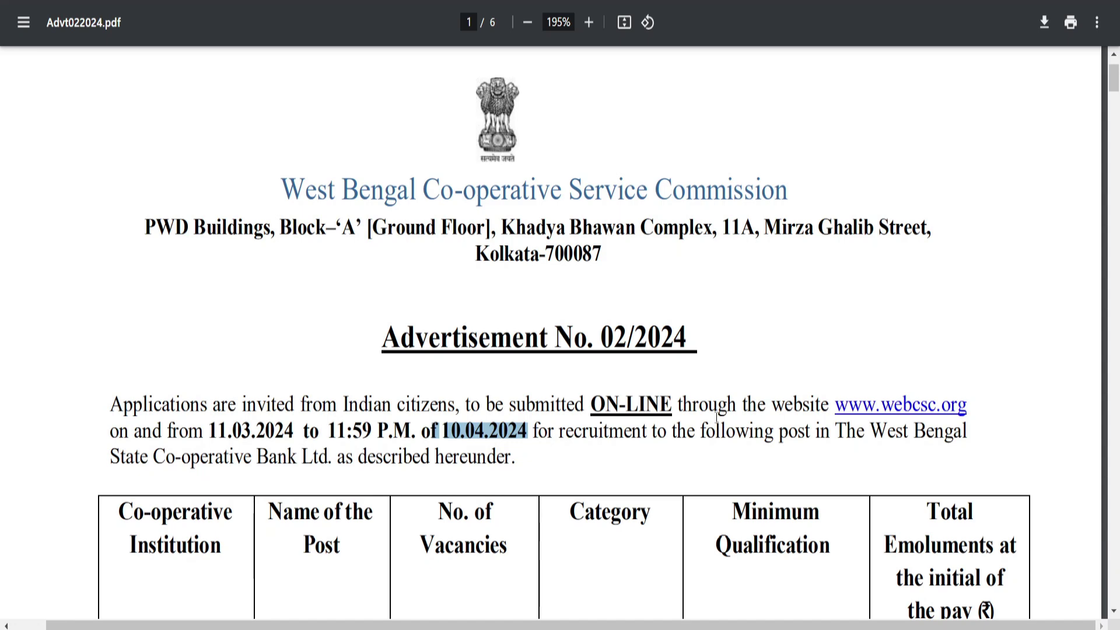
scroll(660, 380, "down", 3)
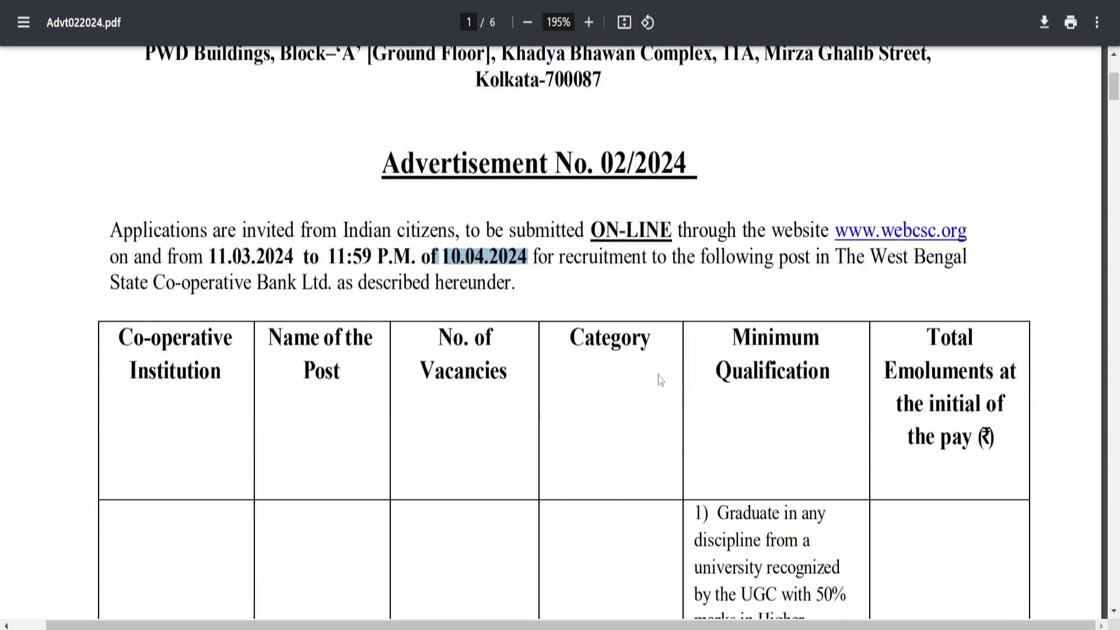
scroll(660, 380, "down", 3)
scroll(660, 380, "down", 2)
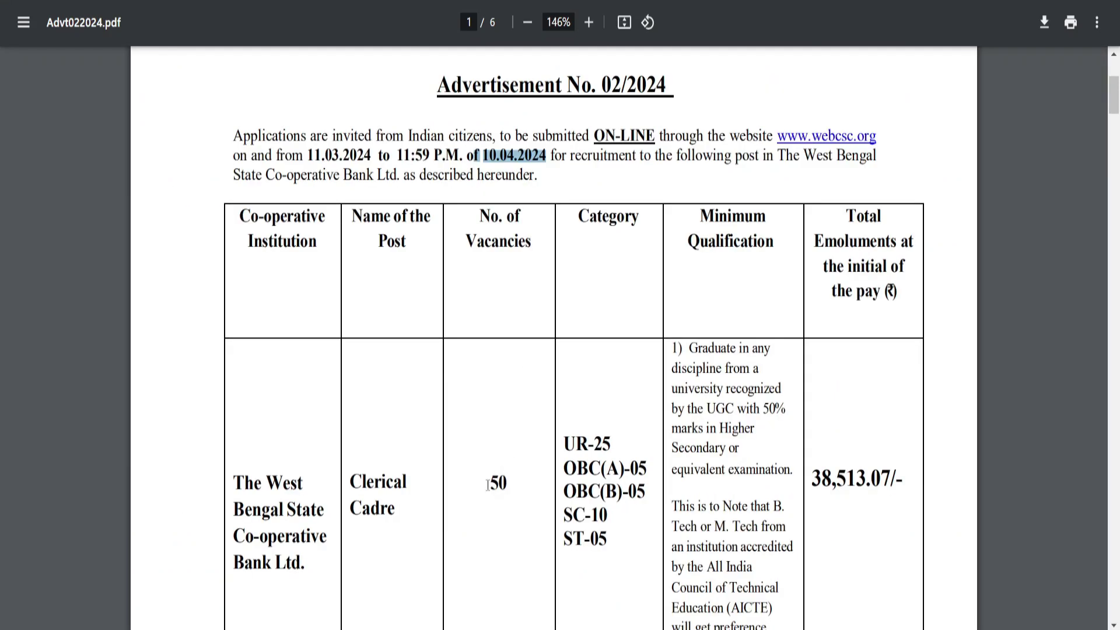
left_click_drag(487, 485, 522, 490)
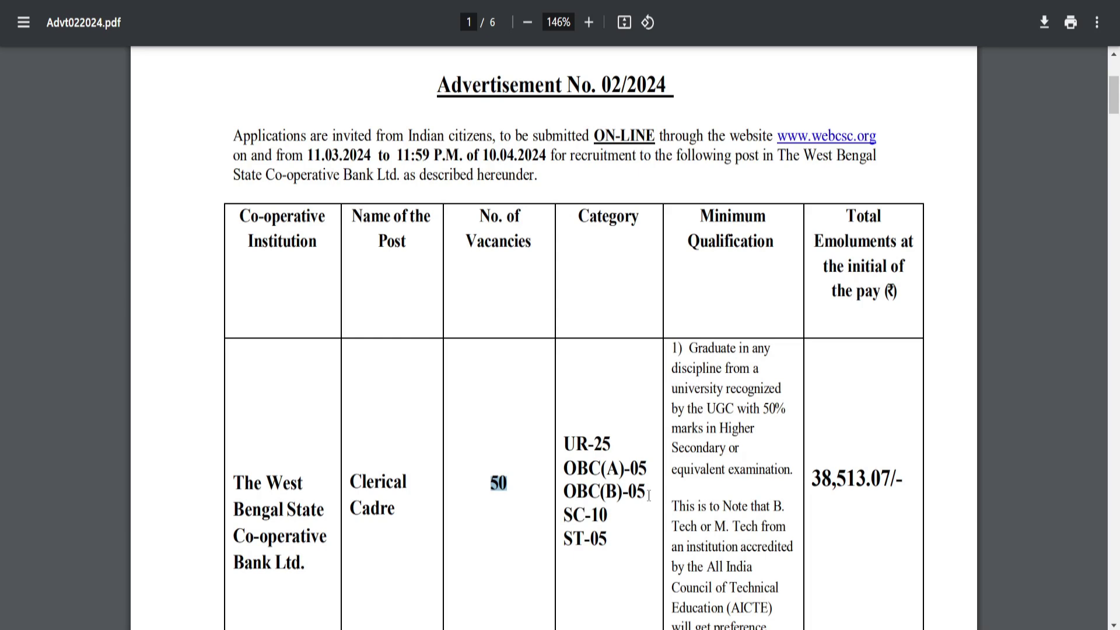
scroll(757, 347, "down", 2)
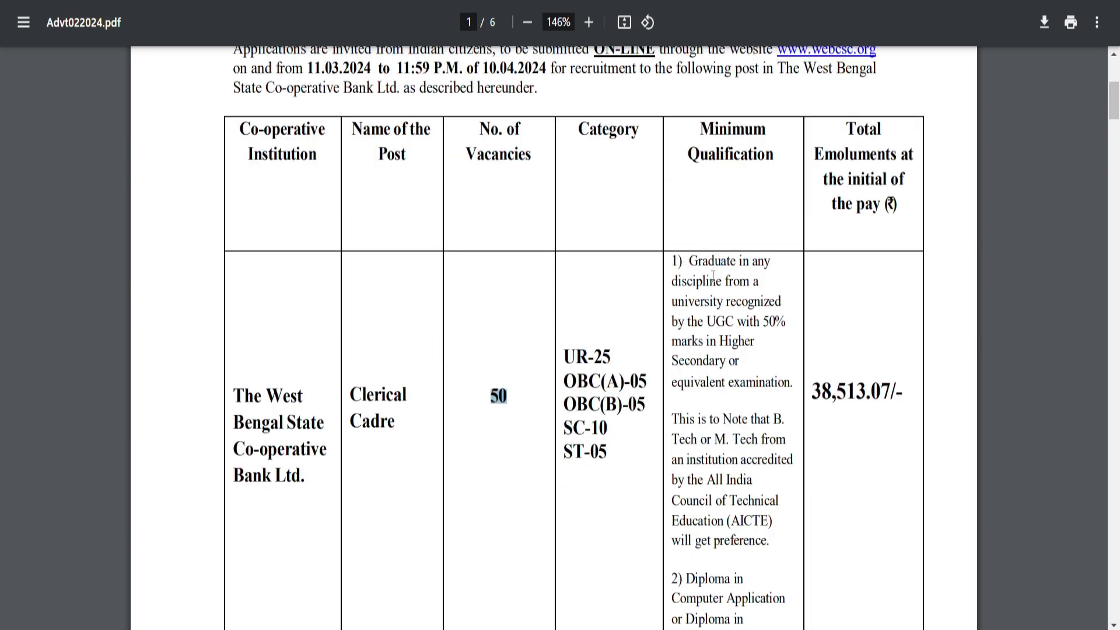
left_click_drag(682, 258, 786, 322)
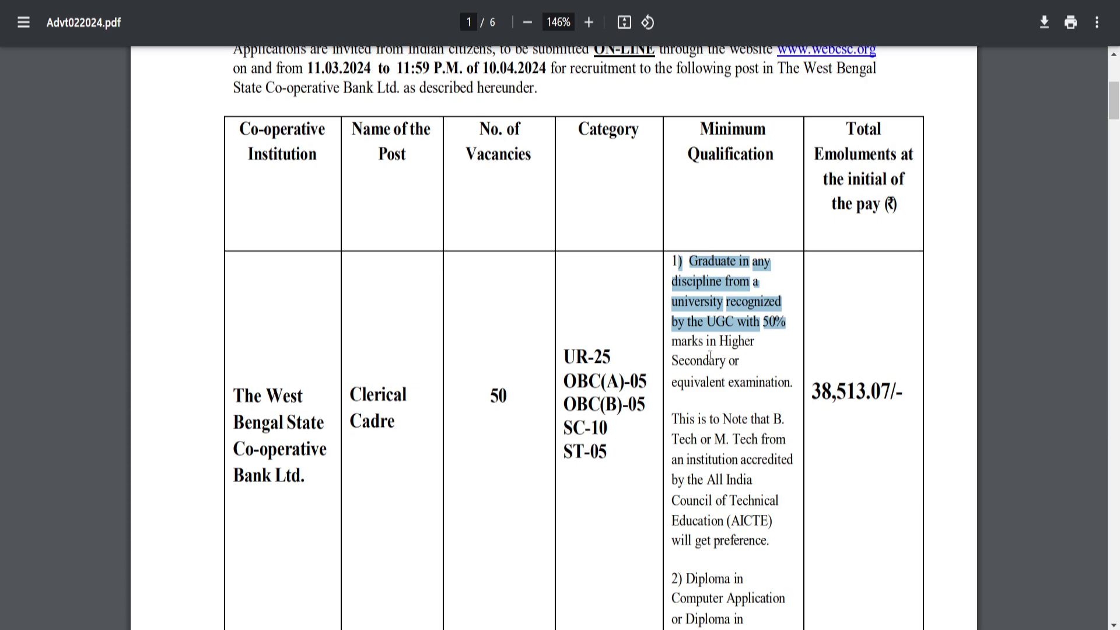
scroll(745, 348, "down", 3)
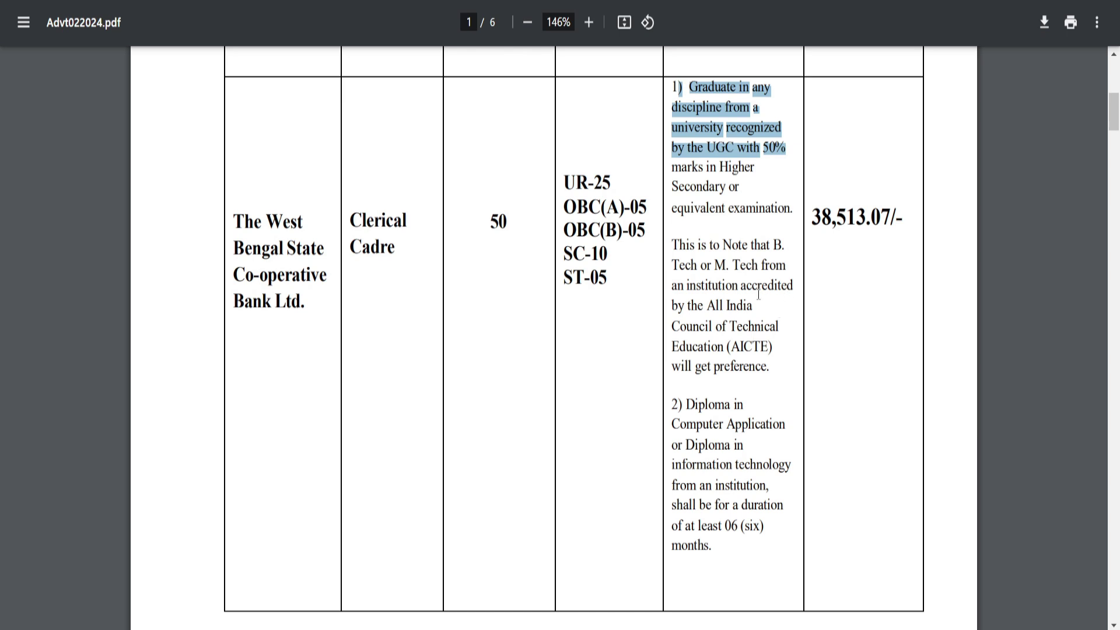
scroll(758, 295, "down", 2)
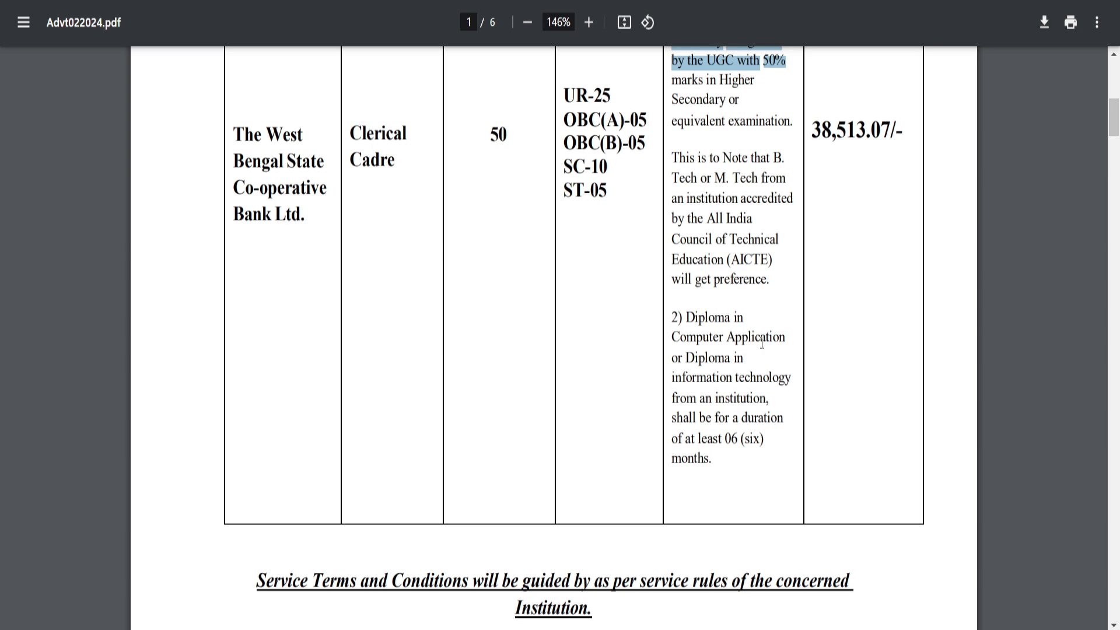
scroll(761, 344, "up", 4)
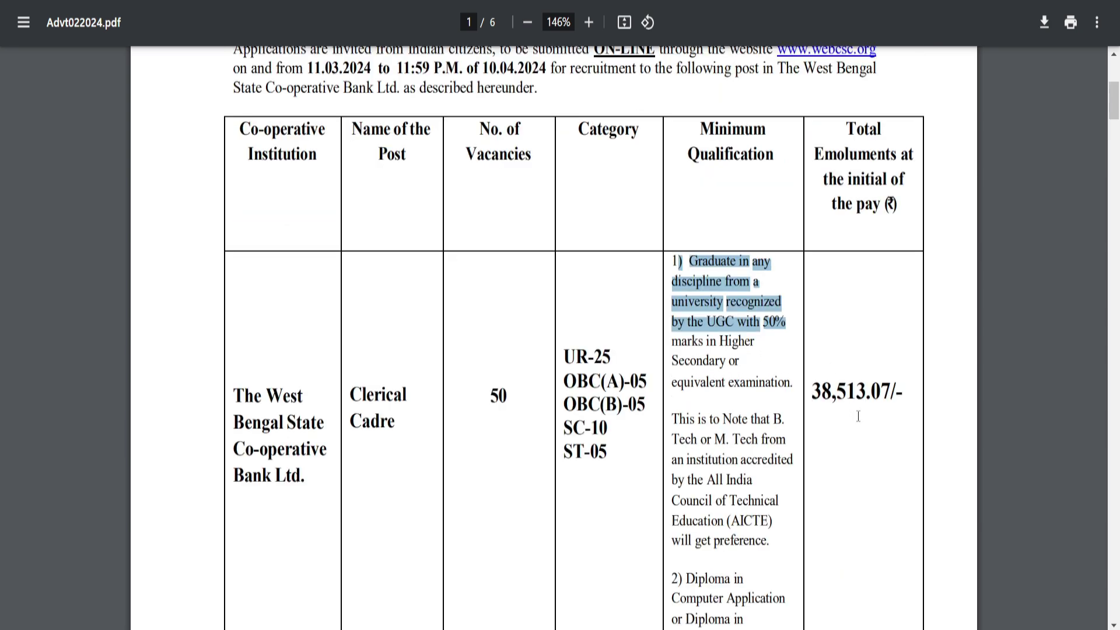
Examine the age limit table, the application instructions and the examination and processing fee table in the advertisement
scroll(862, 417, "down", 15)
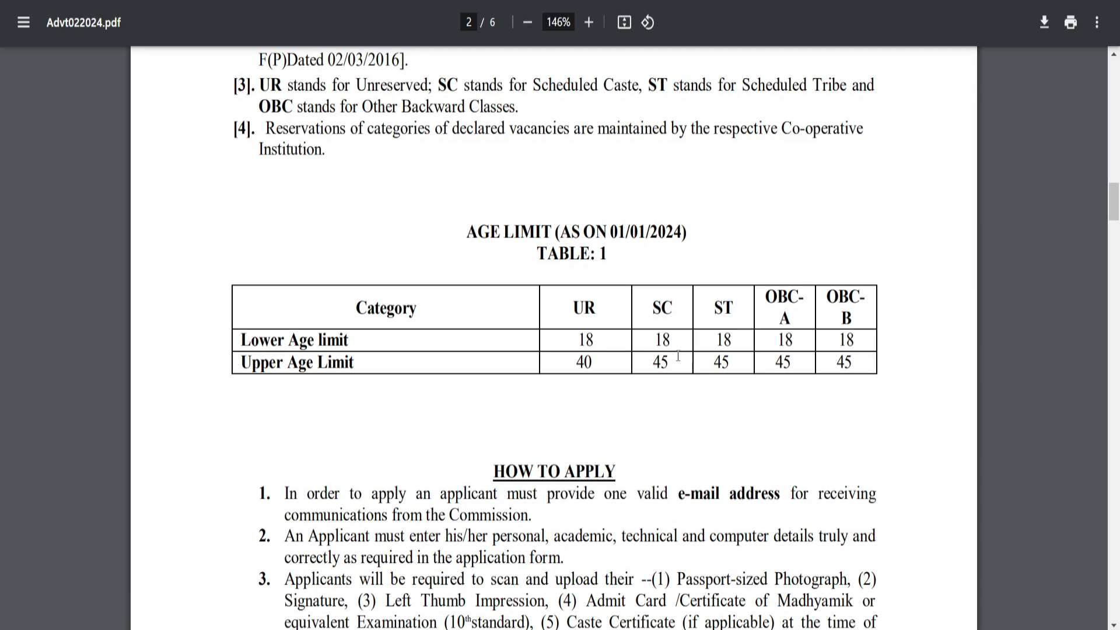
scroll(709, 356, "down", 1)
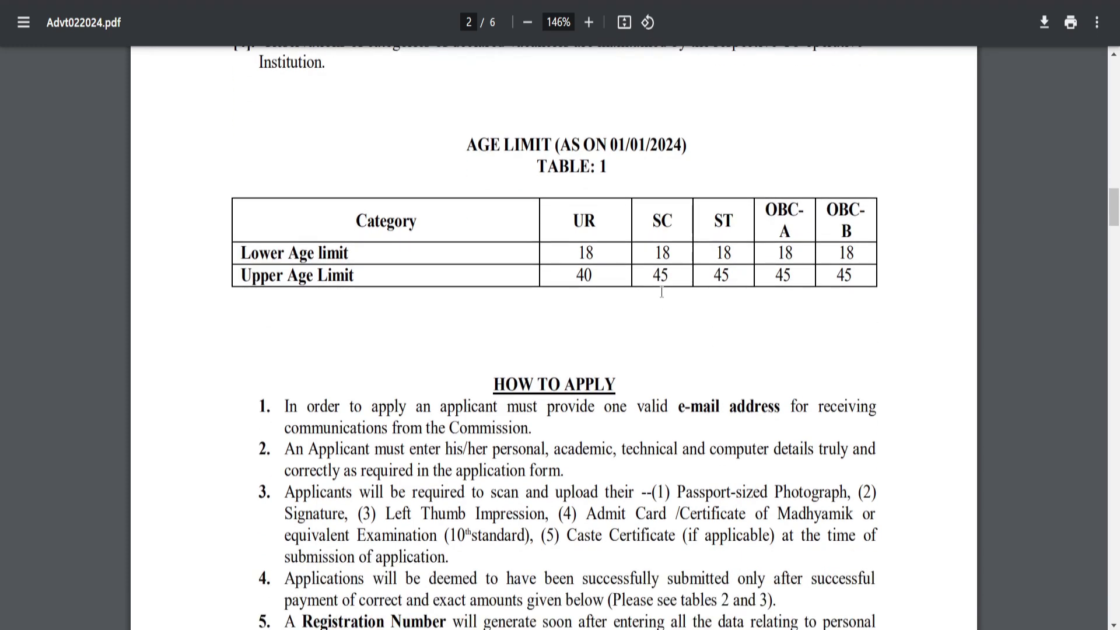
scroll(439, 322, "down", 7)
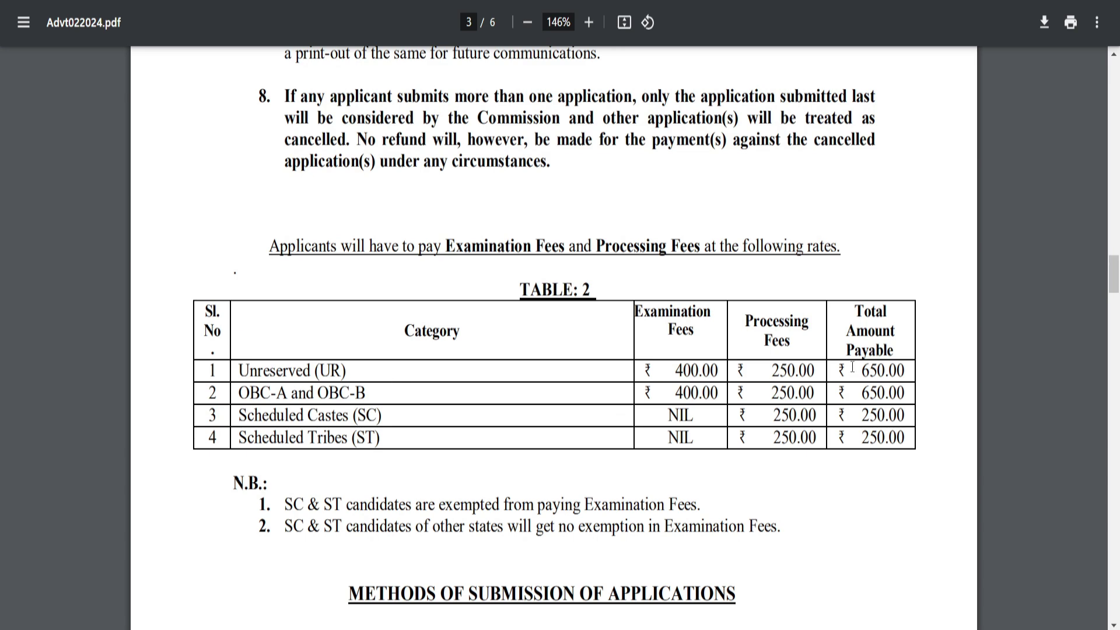
left_click_drag(850, 357, 927, 400)
left_click(538, 415)
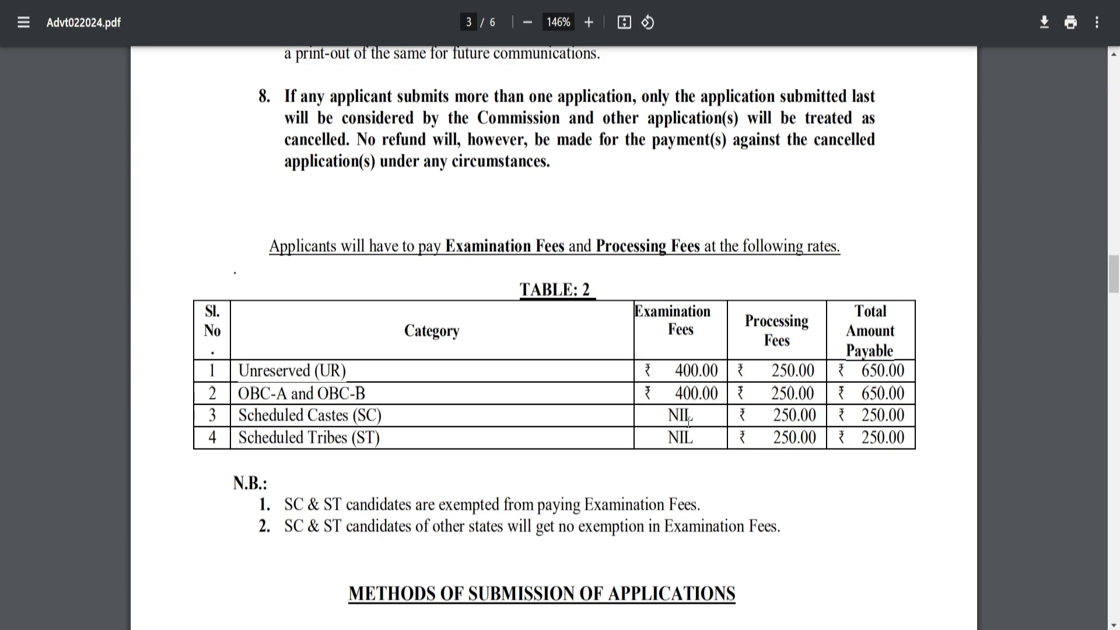
scroll(901, 415, "down", 3)
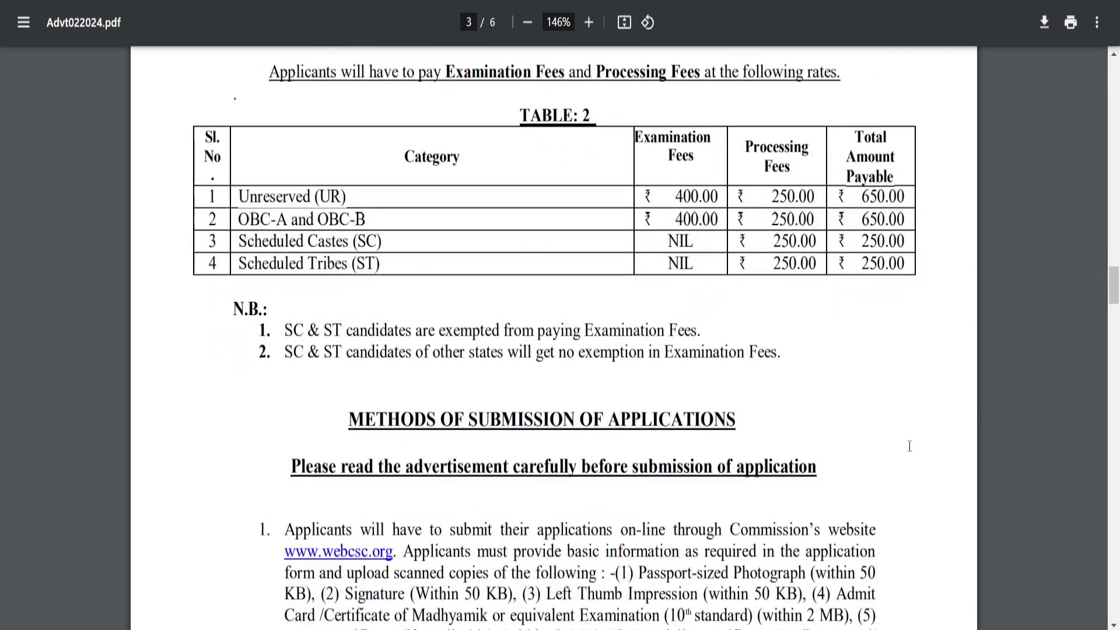
scroll(907, 451, "down", 4)
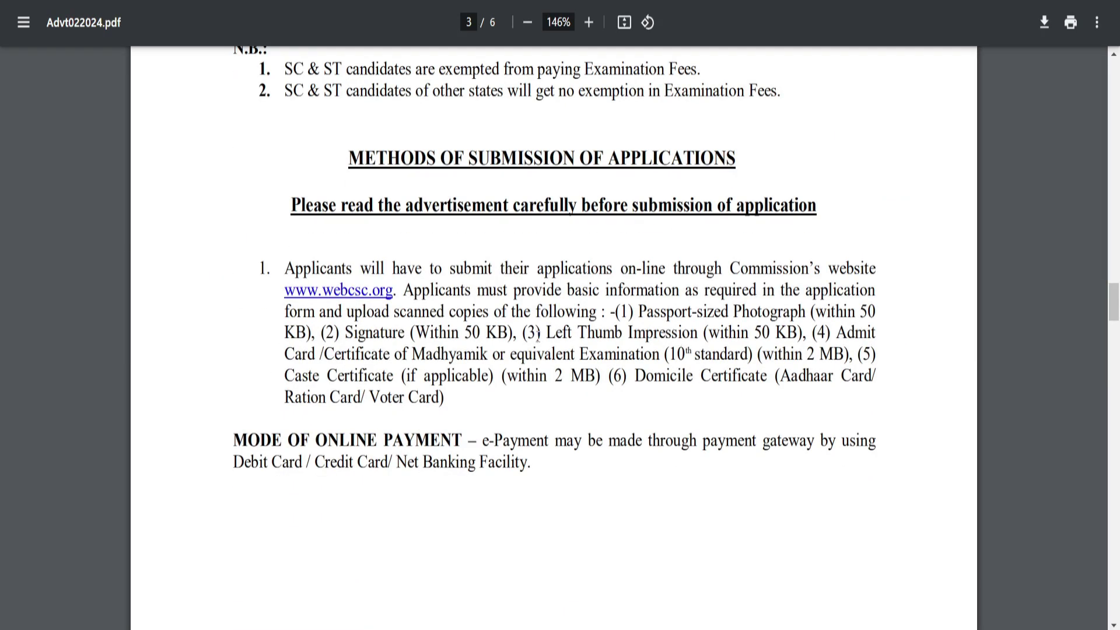
Read the methods of submission with the required document uploads, and the selection procedure in the advertisement
left_click_drag(402, 271, 622, 415)
scroll(623, 408, "down", 4)
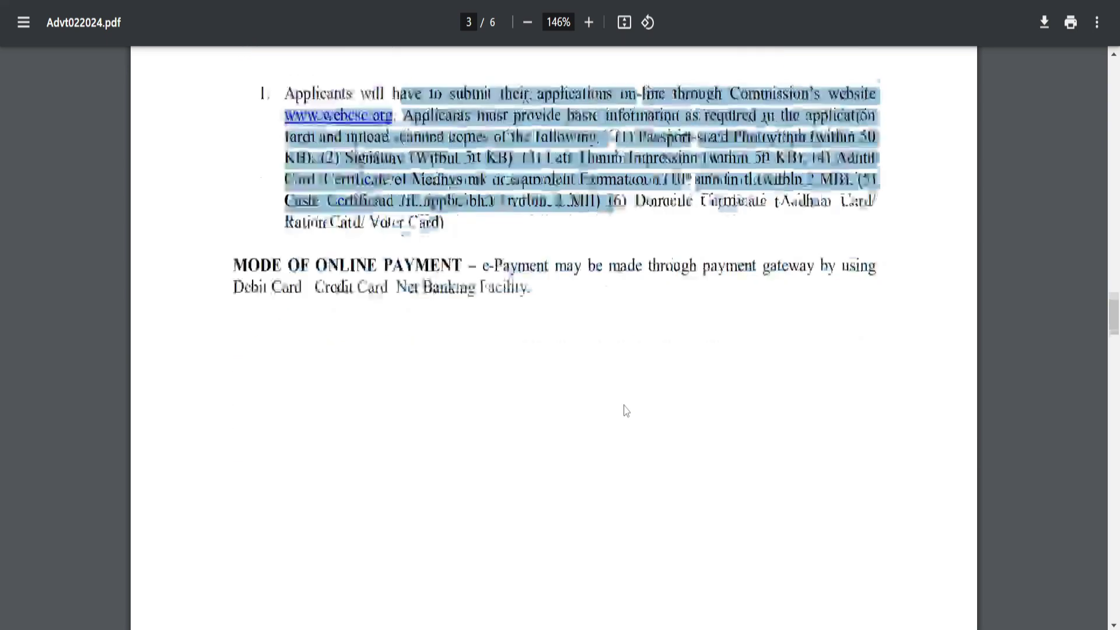
scroll(628, 409, "down", 10)
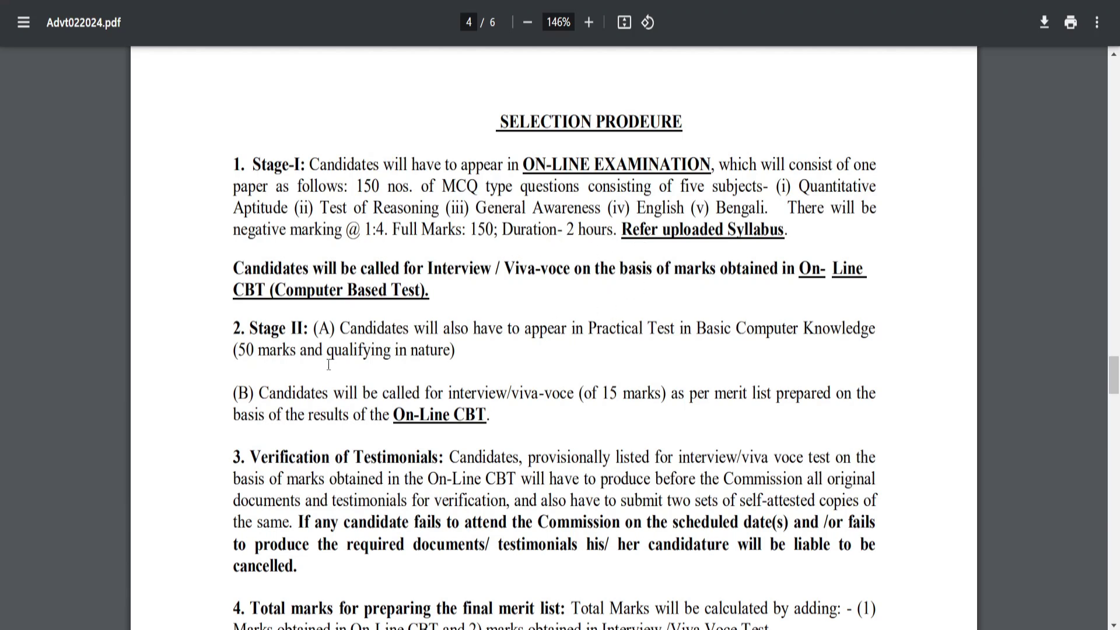
scroll(410, 325, "down", 1)
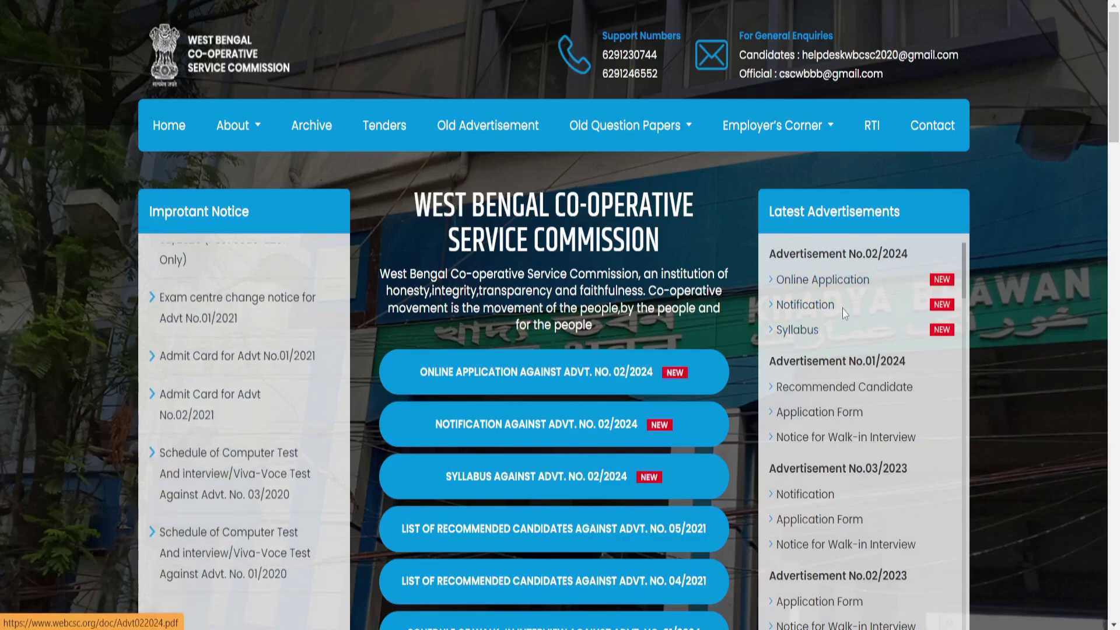
Open the syllabus for Advertisement No. 02/2024, look through its subjects and return to the commission's home page
left_click(799, 330)
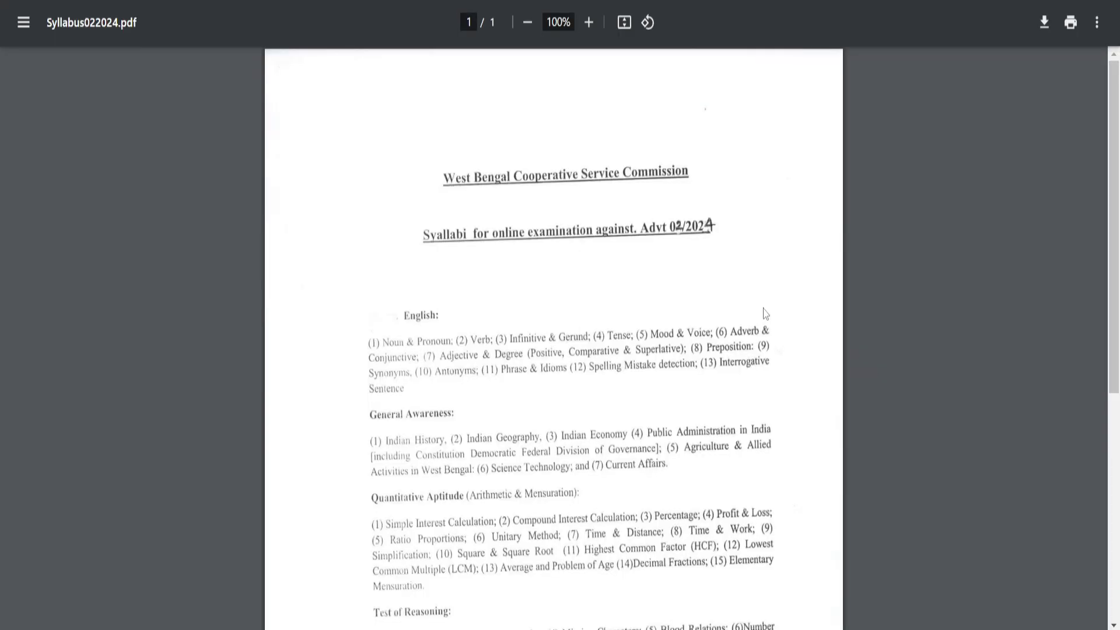
scroll(628, 412, "down", 6)
scroll(630, 411, "up", 5)
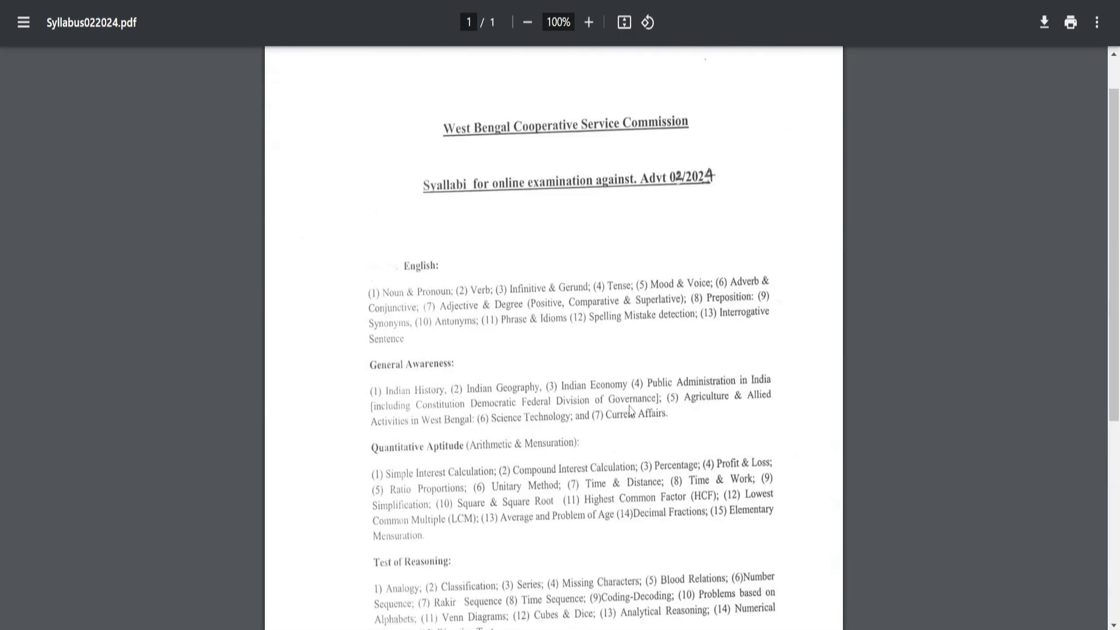
key("alt+Left")
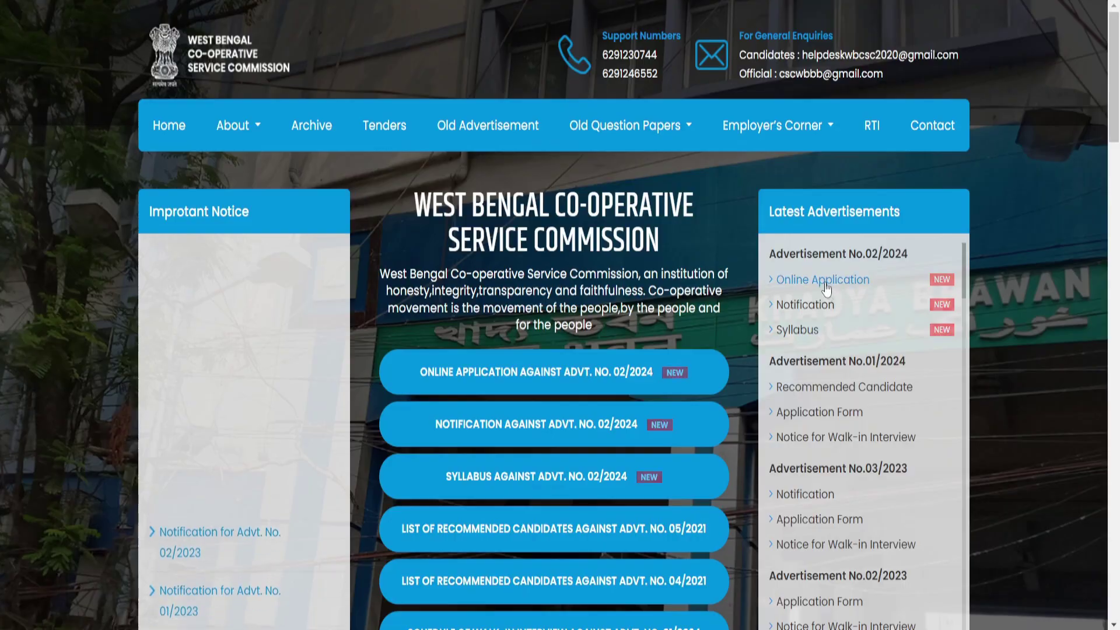
Open the online application site for Advertisement No. 02/2024 and start a new registration from its registration and login page
left_click(827, 281)
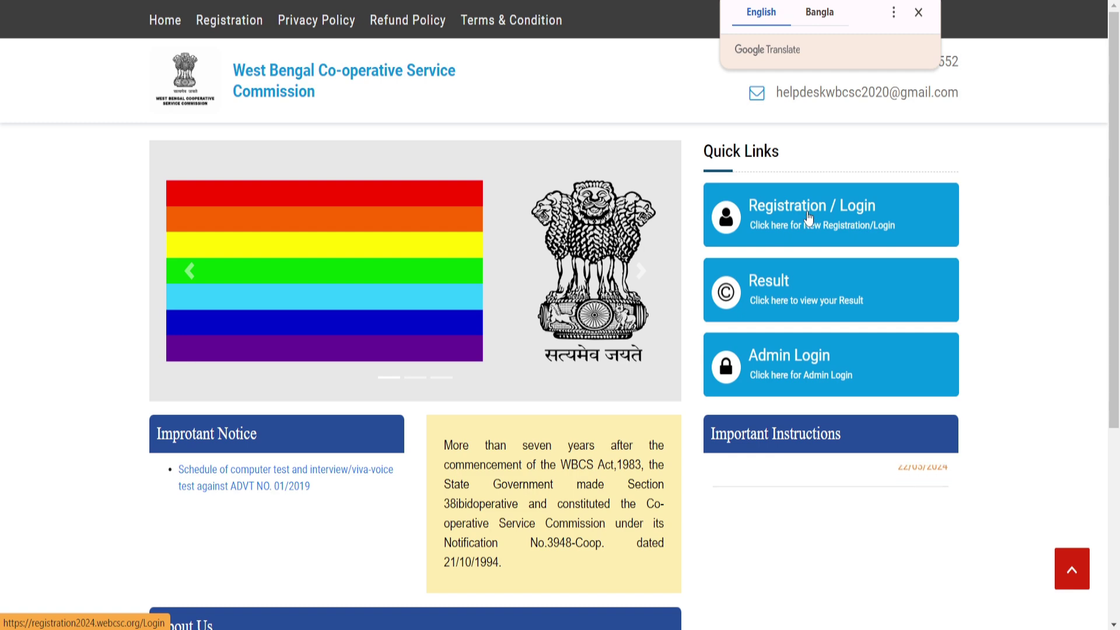
left_click(810, 213)
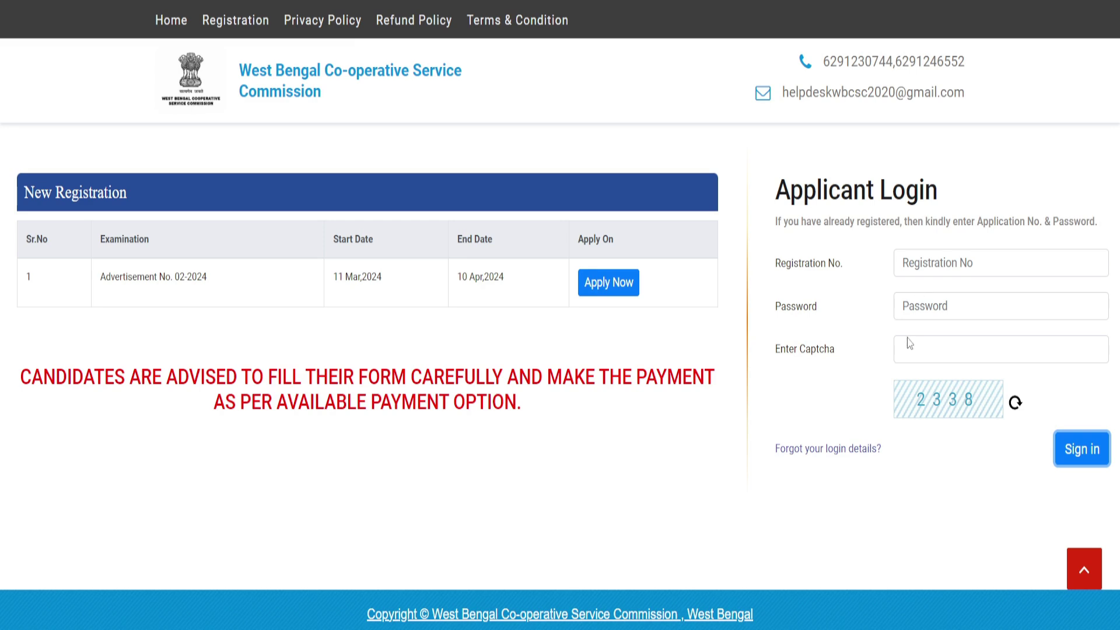
left_click(592, 291)
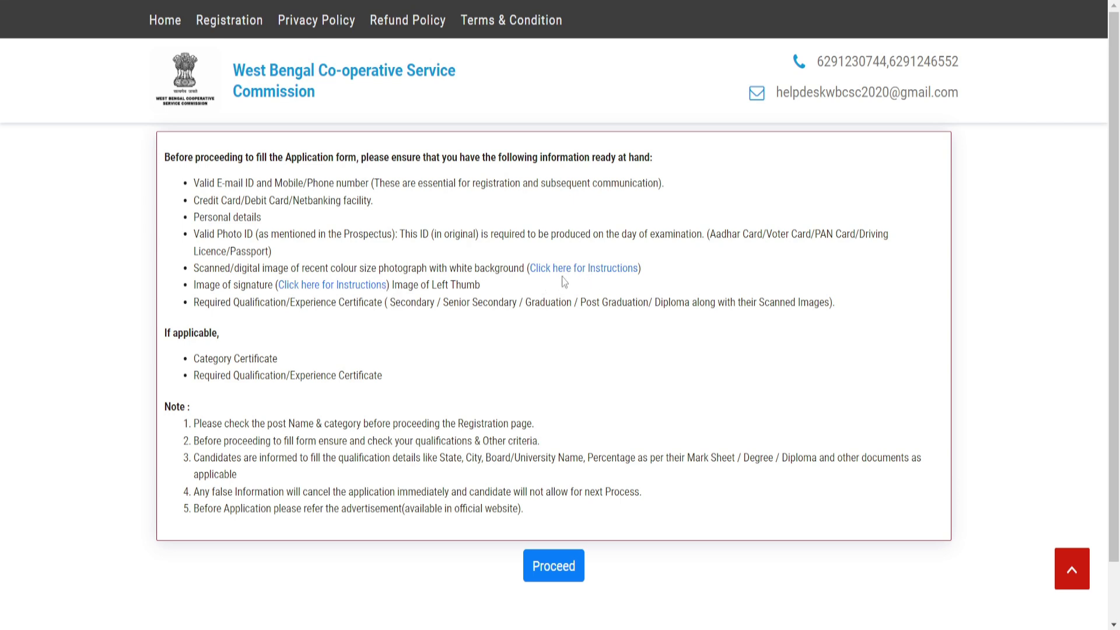
Read the instructions for preparing the digital photo, including the white background requirement, and close them
left_click(605, 270)
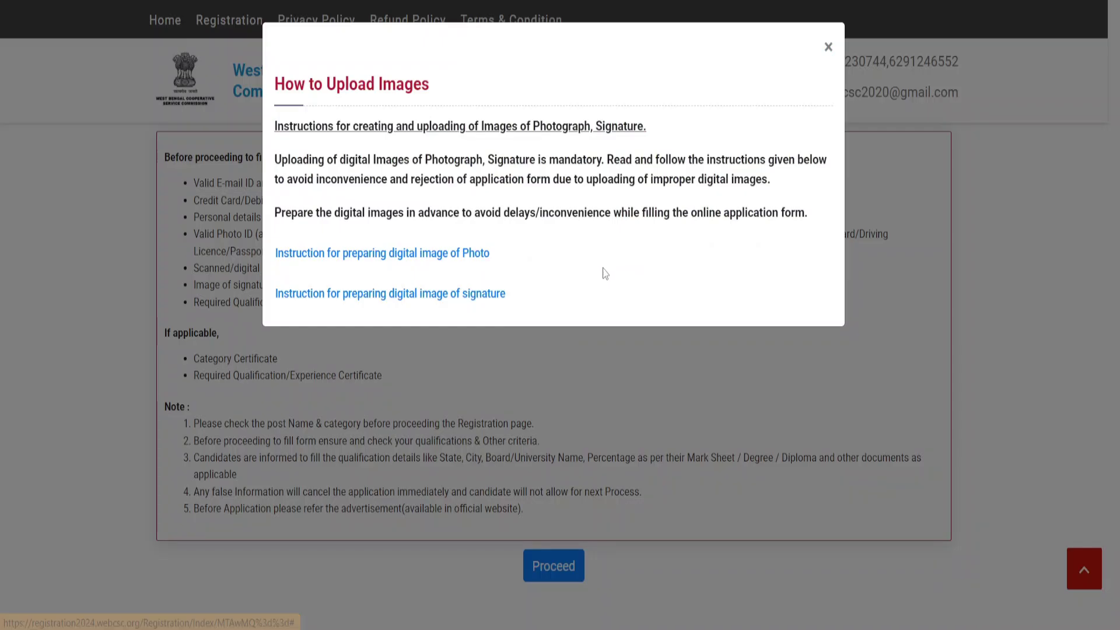
left_click(399, 254)
scroll(499, 333, "down", 5)
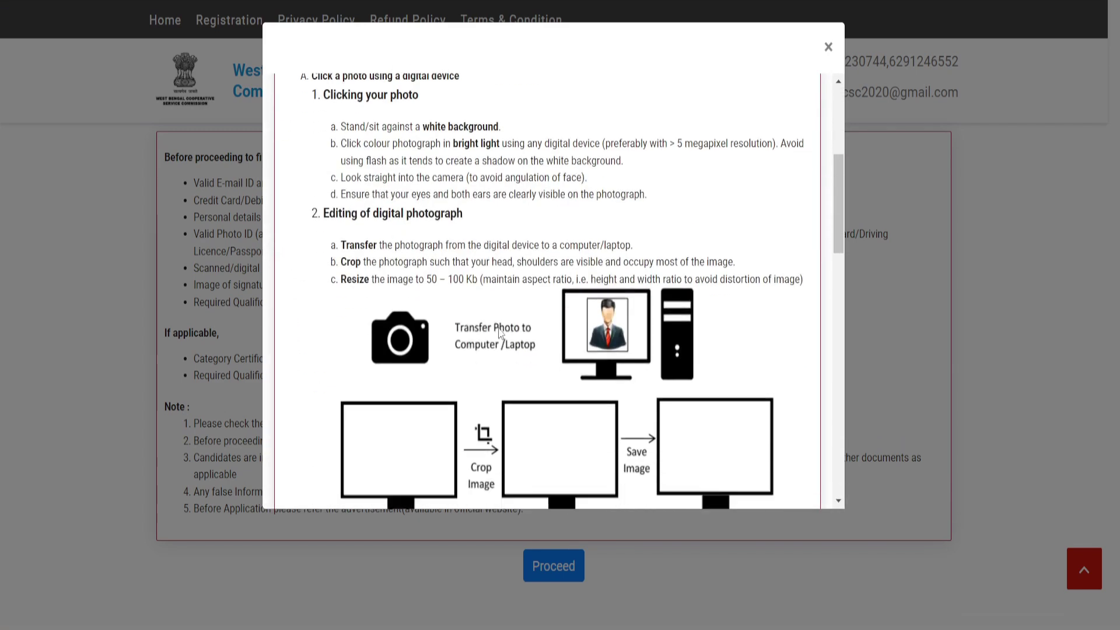
scroll(499, 333, "down", 2)
scroll(357, 245, "up", 4)
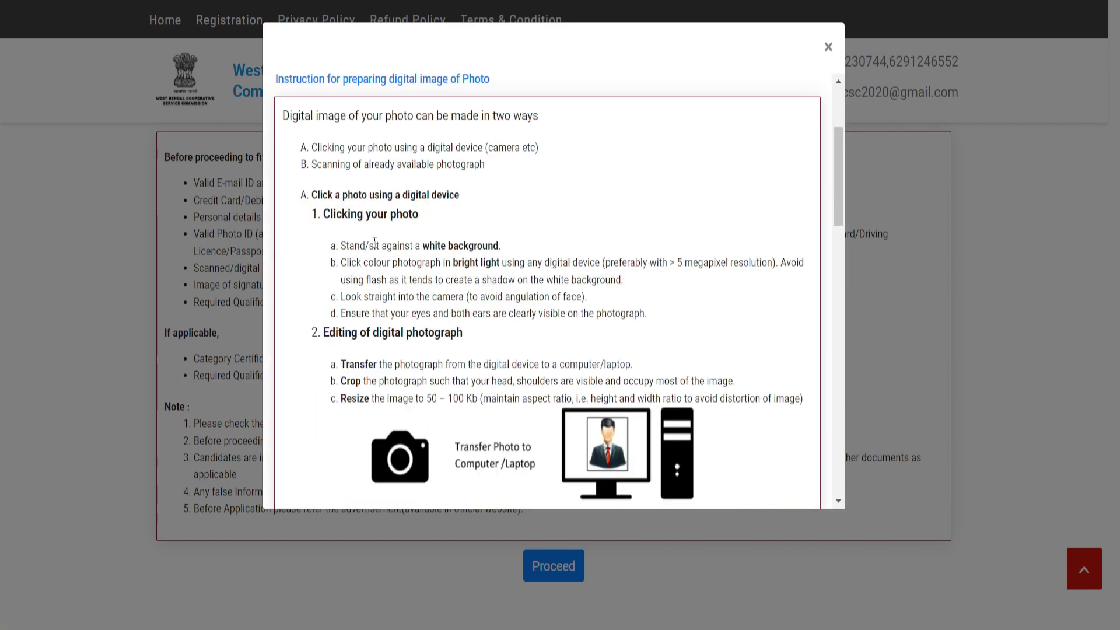
left_click_drag(375, 242, 507, 232)
left_click(508, 232)
left_click(829, 47)
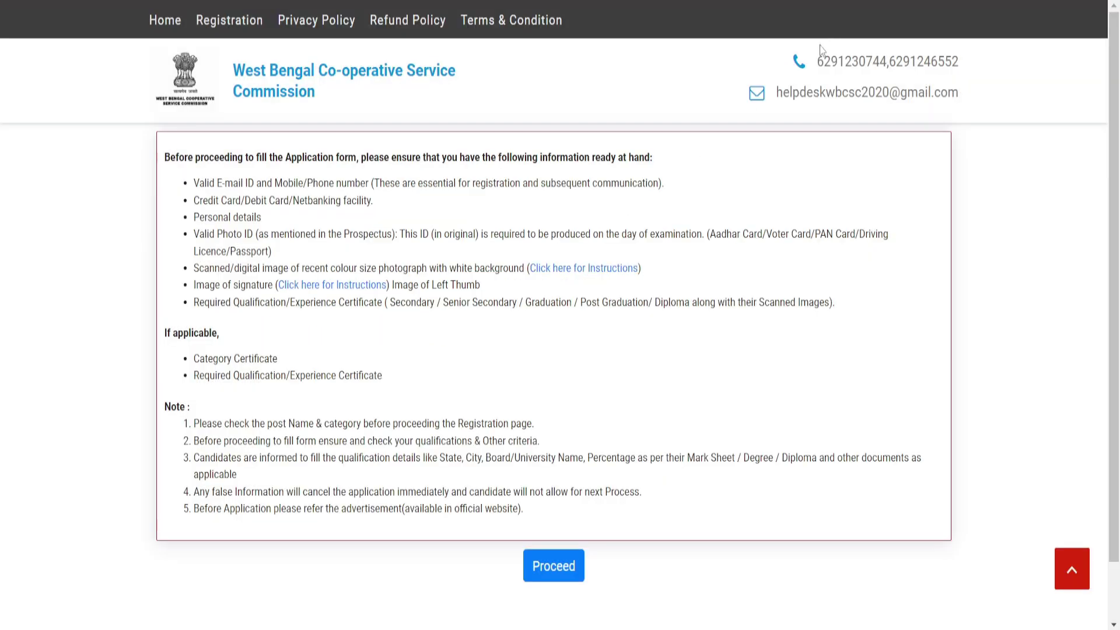
Open the image instructions from the signature requirement, look through the photo editing and scanning guidance, and close them
left_click(362, 286)
scroll(498, 319, "down", 3)
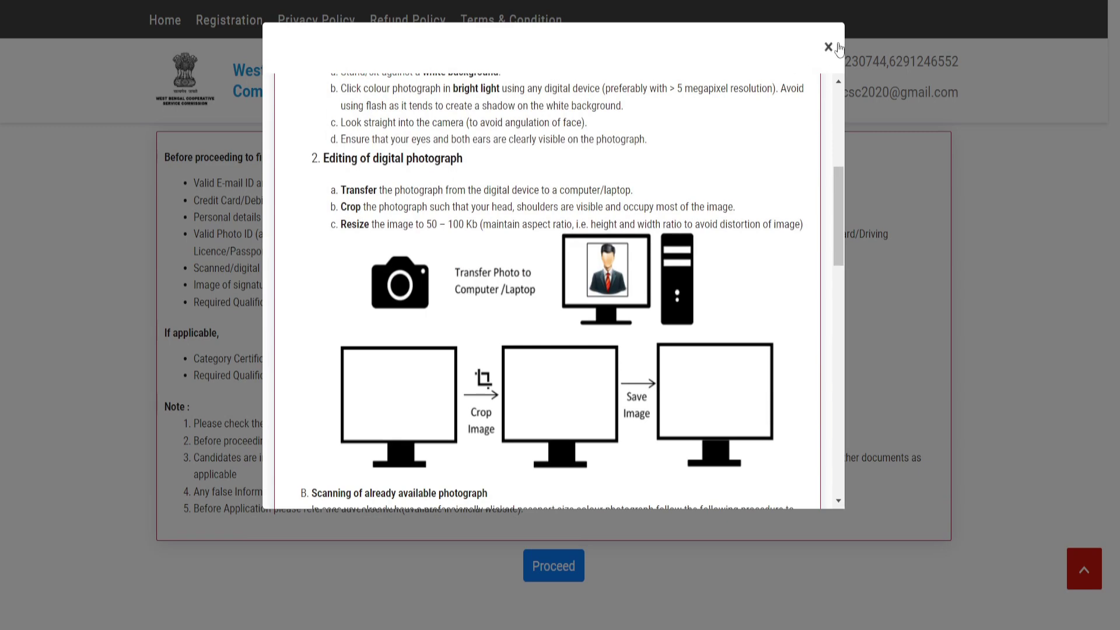
scroll(640, 279, "down", 7)
scroll(639, 279, "down", 6)
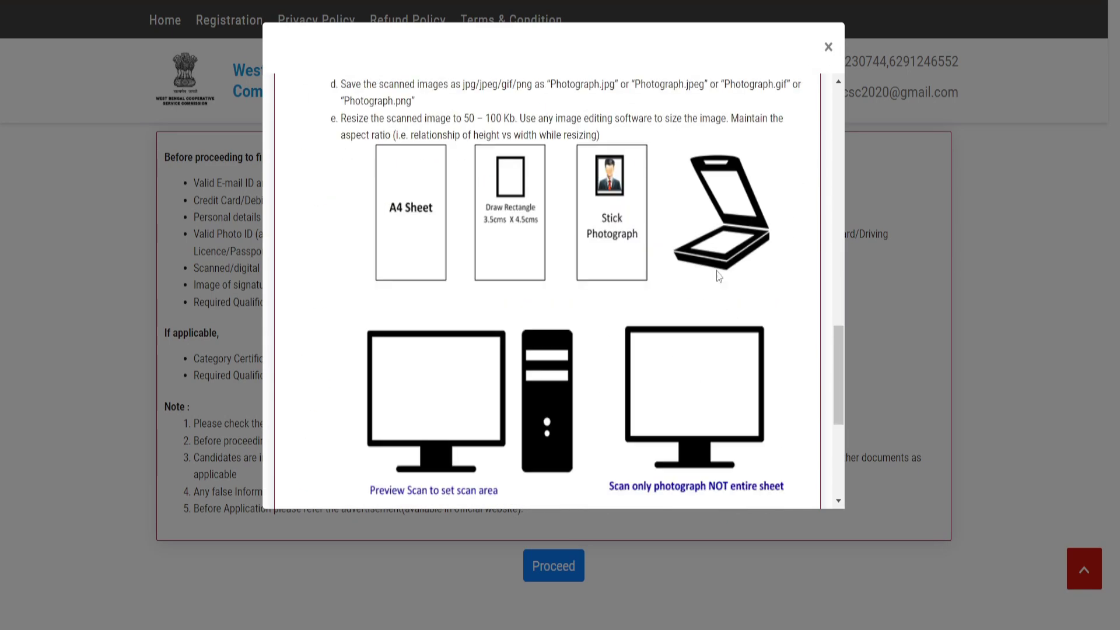
left_click(827, 47)
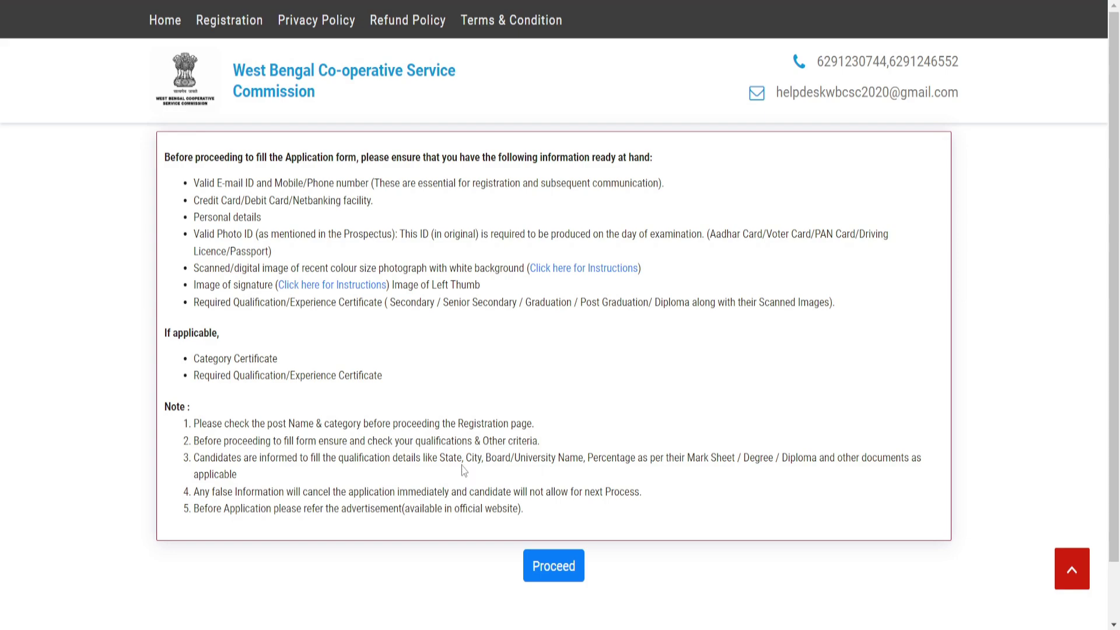
Proceed to the online registration steps, read them, accept the rules and instructions, and continue to the application form
left_click(554, 566)
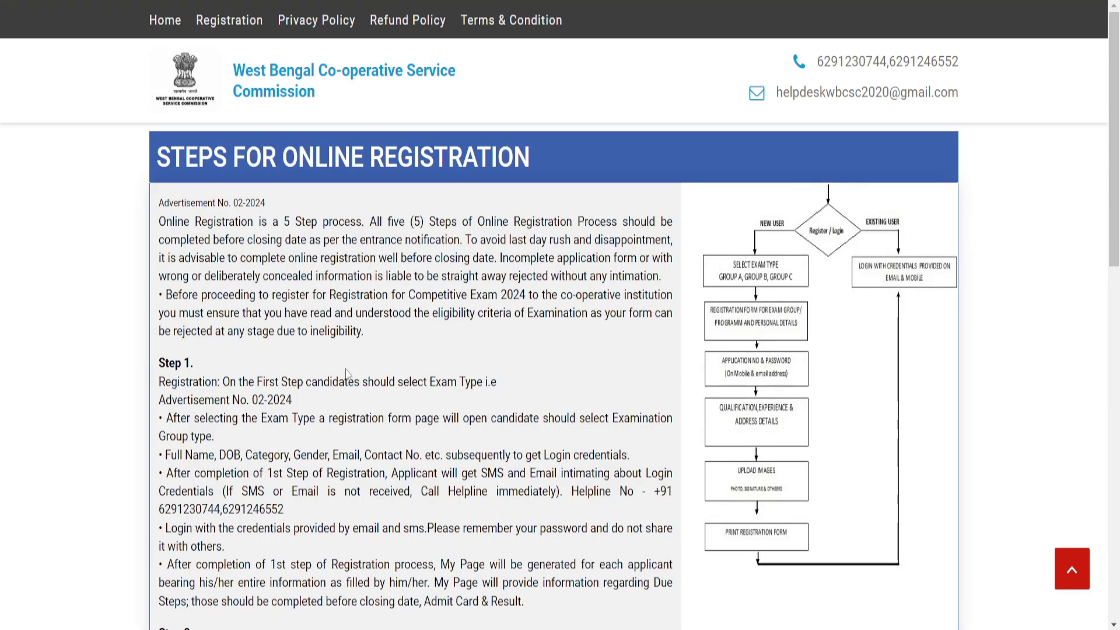
scroll(347, 374, "down", 7)
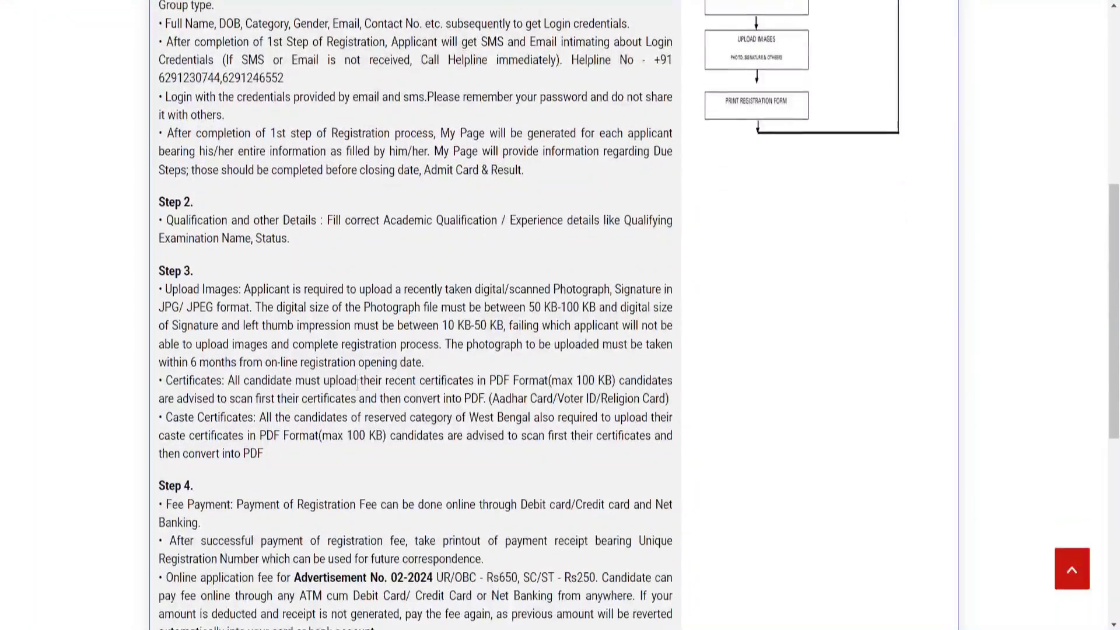
scroll(357, 385, "down", 7)
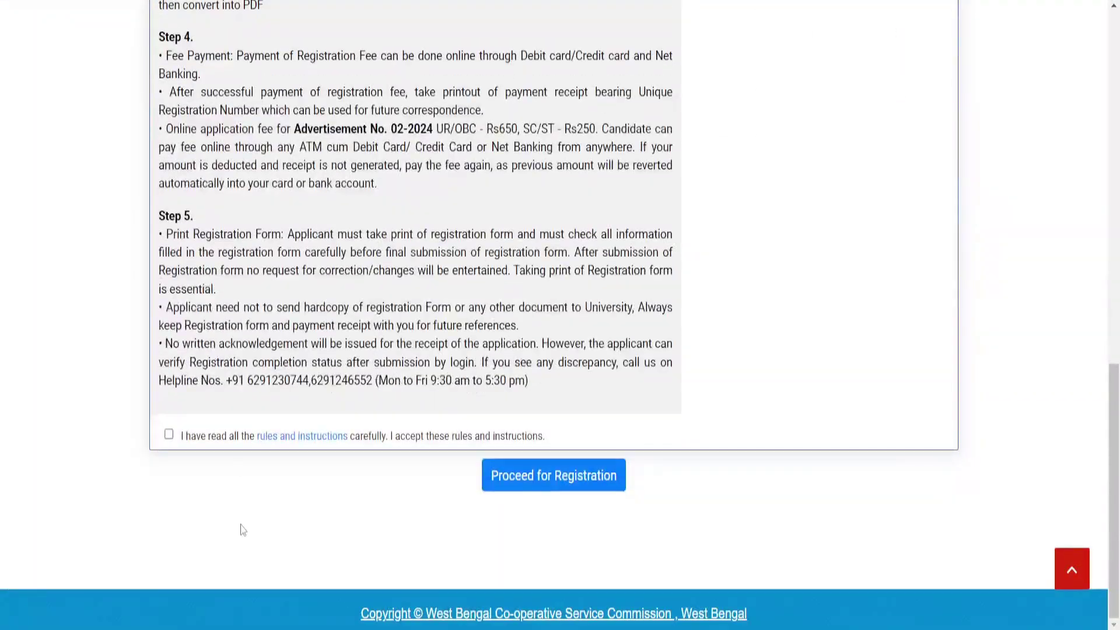
left_click(169, 435)
left_click(559, 478)
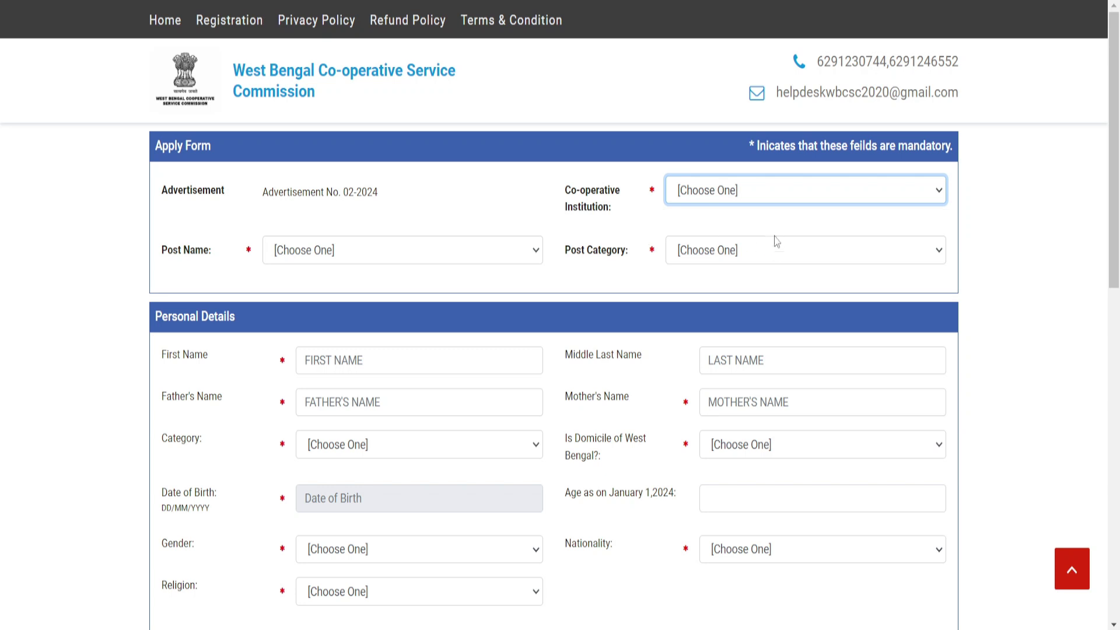
Select The West Bengal State Co-operative Bank Ltd, the Clerical Cadre post and the SC-10 post category, and acknowledge the eligibility guideline
left_click(760, 193)
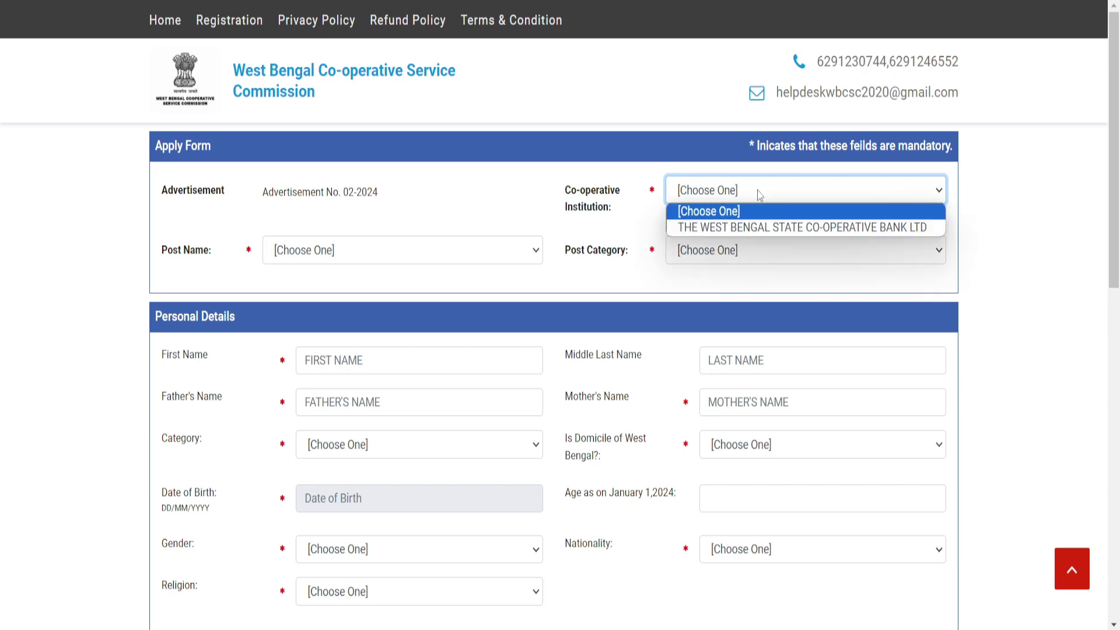
left_click(812, 232)
left_click(326, 256)
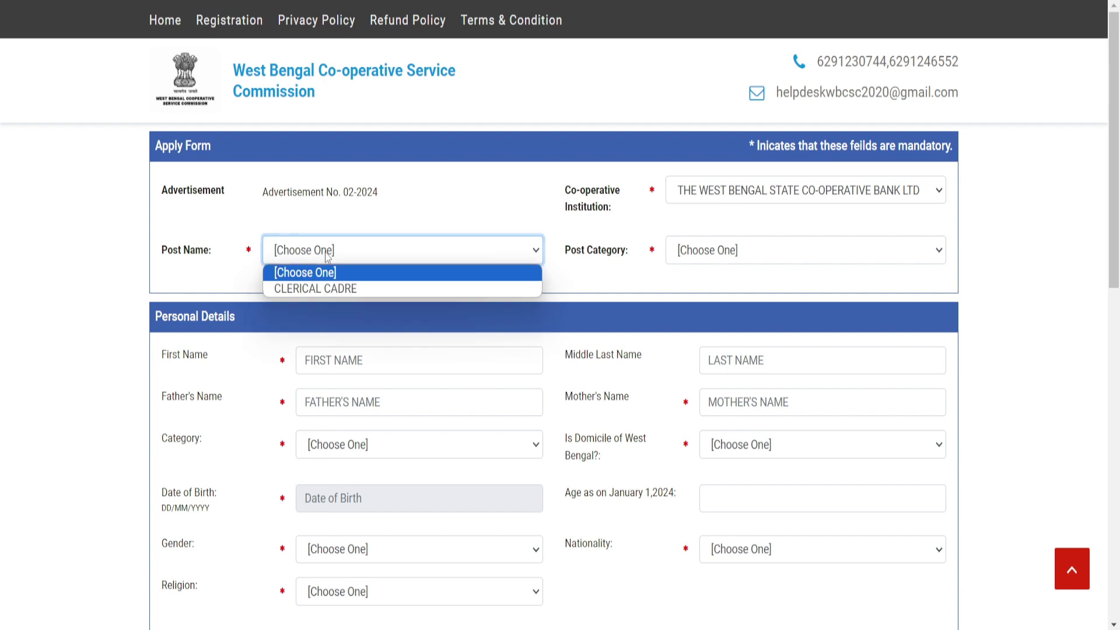
left_click(364, 289)
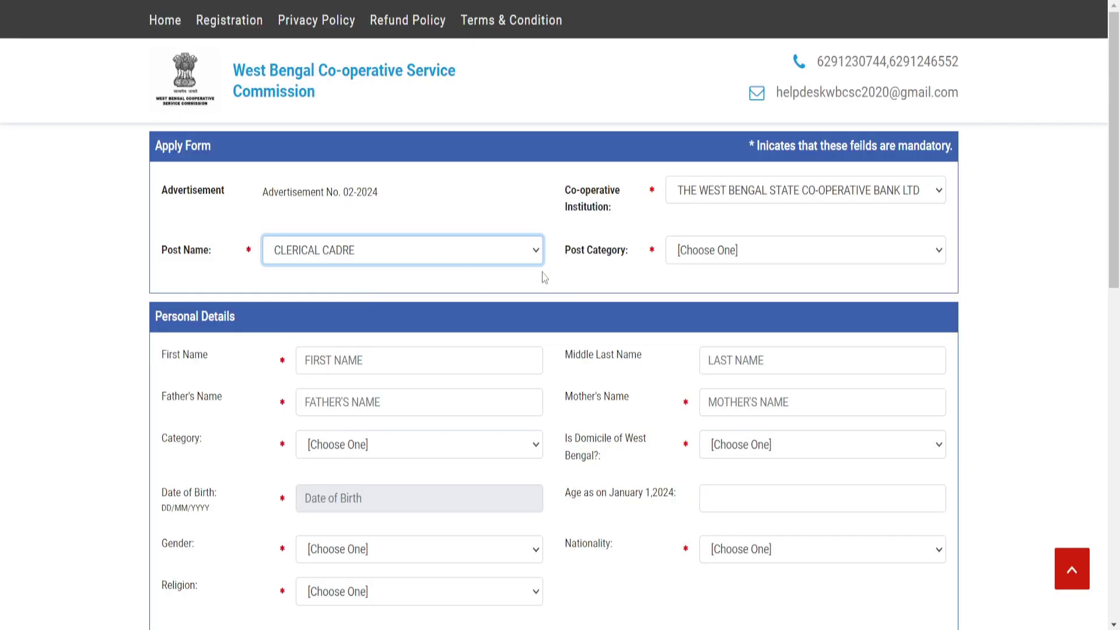
left_click(708, 261)
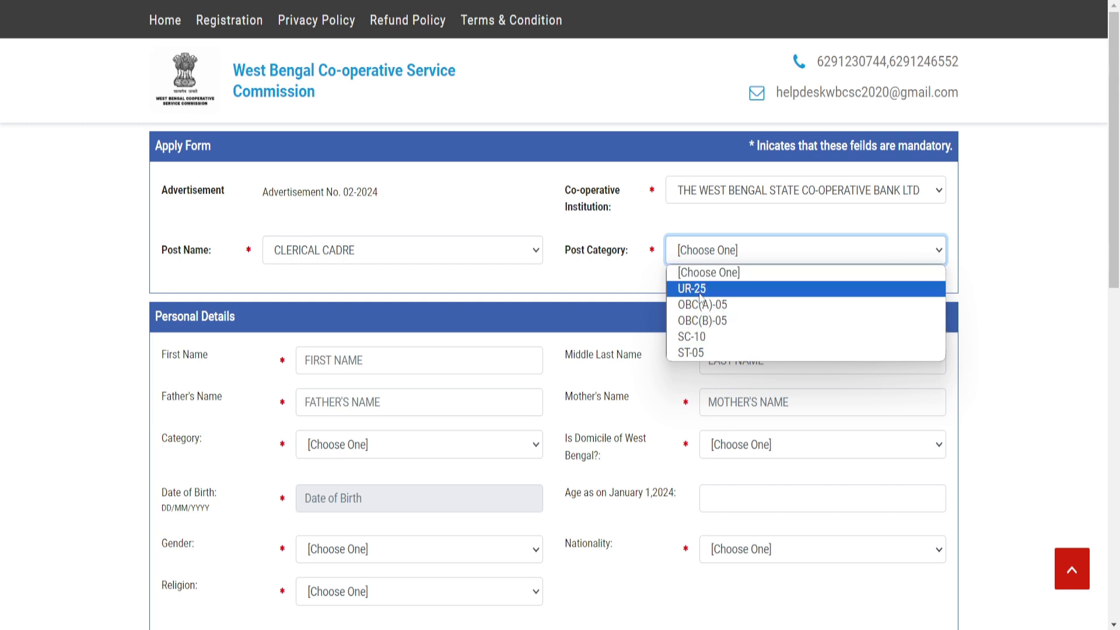
left_click(718, 338)
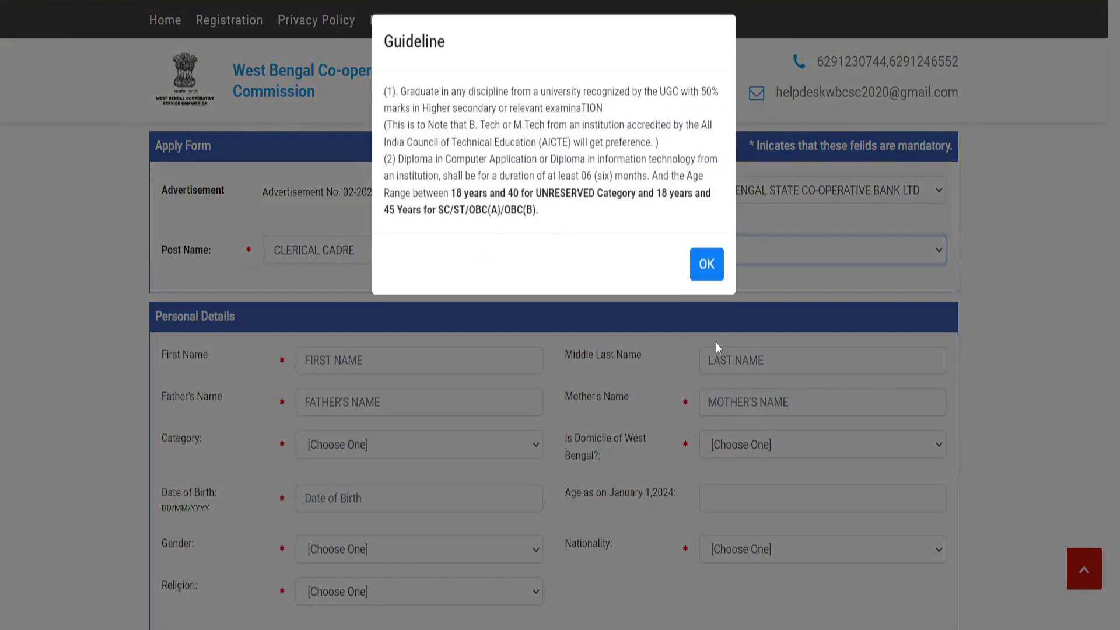
left_click(704, 279)
In the personal details, set the category to Scheduled Caste (SC) and West Bengal domicile to Yes
scroll(380, 393, "down", 3)
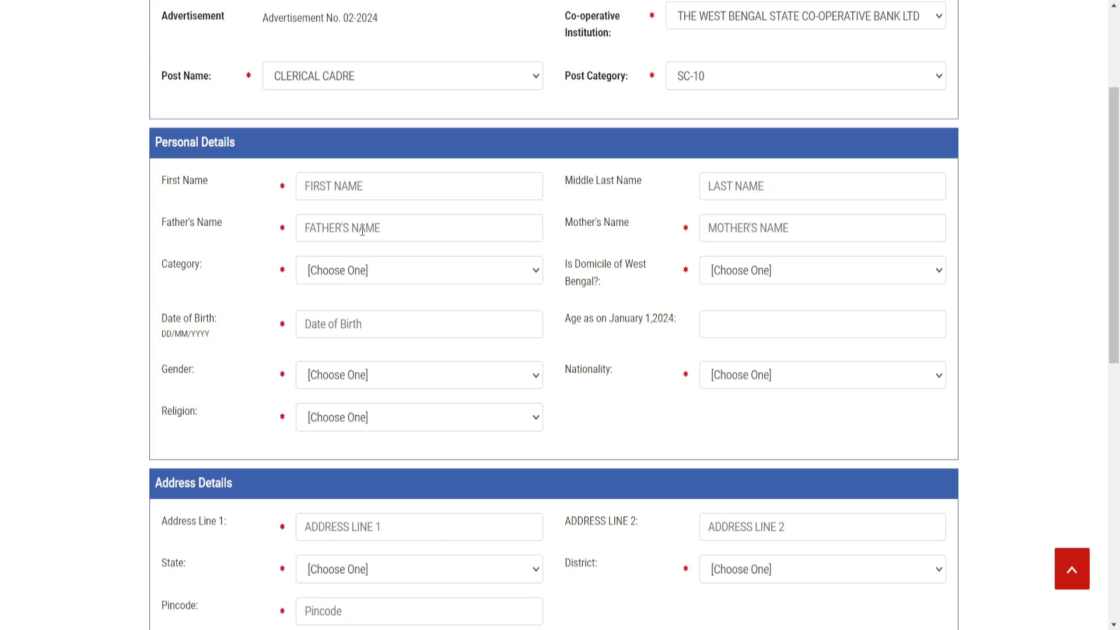
left_click(417, 225)
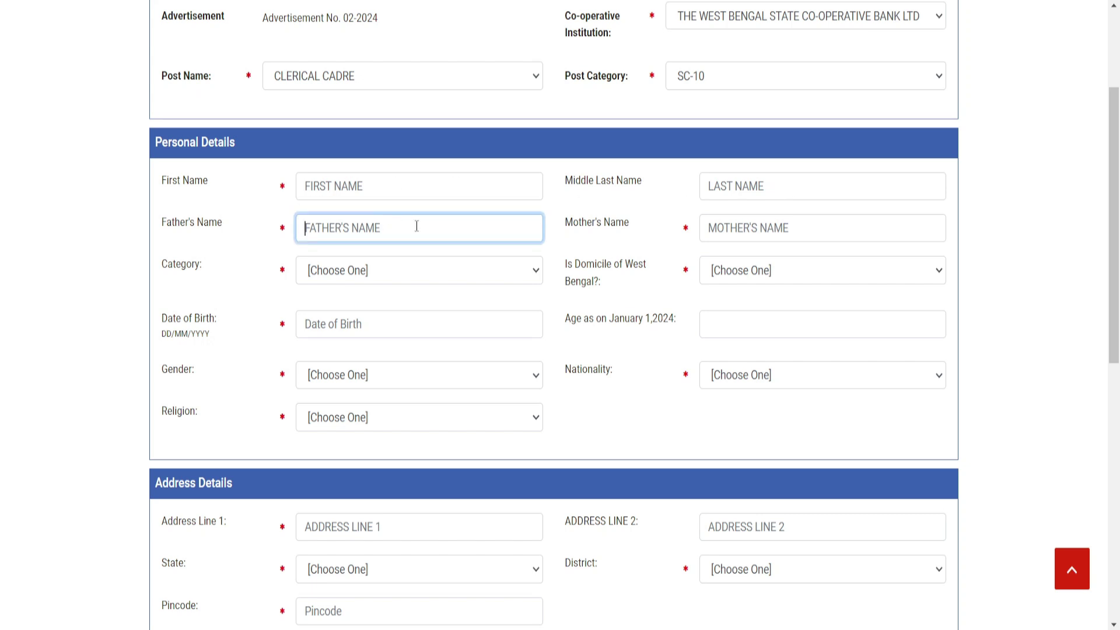
left_click(761, 226)
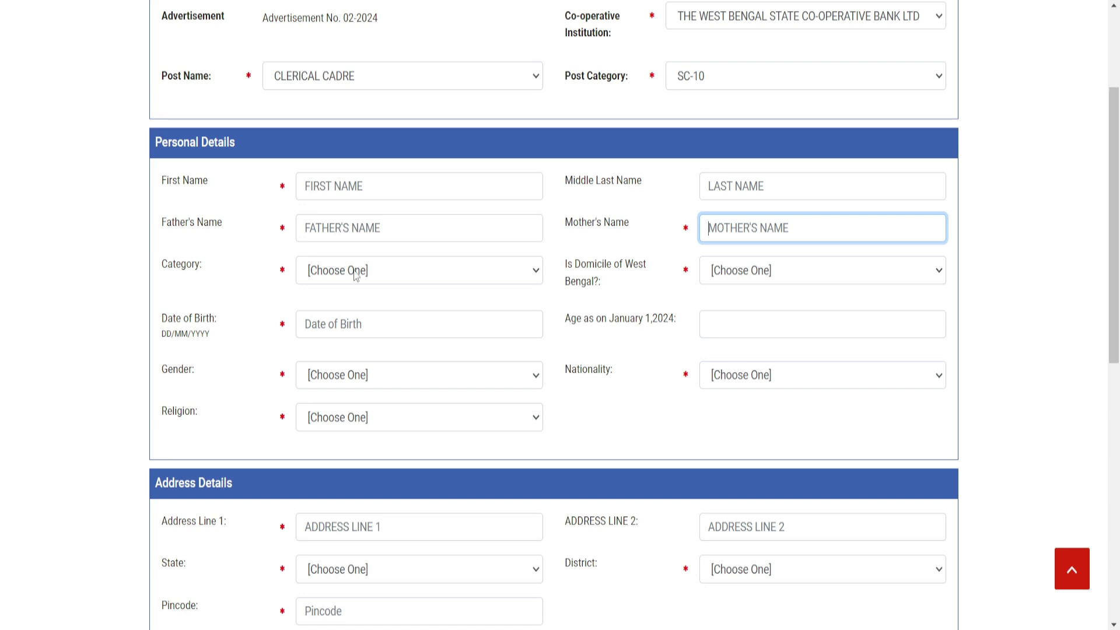
left_click(385, 273)
left_click(385, 274)
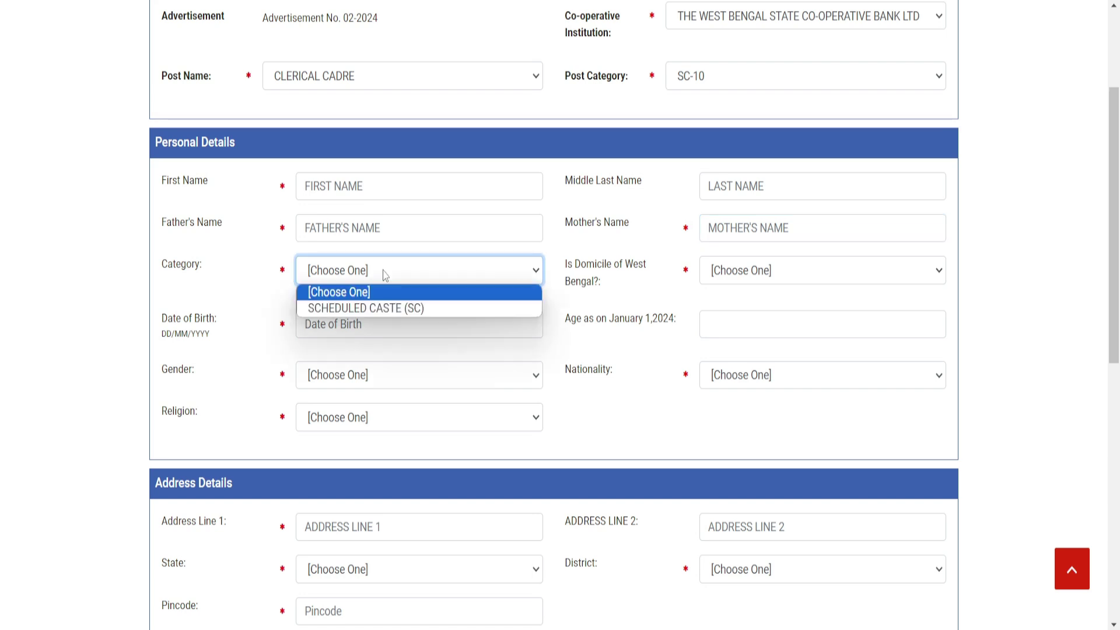
left_click(383, 309)
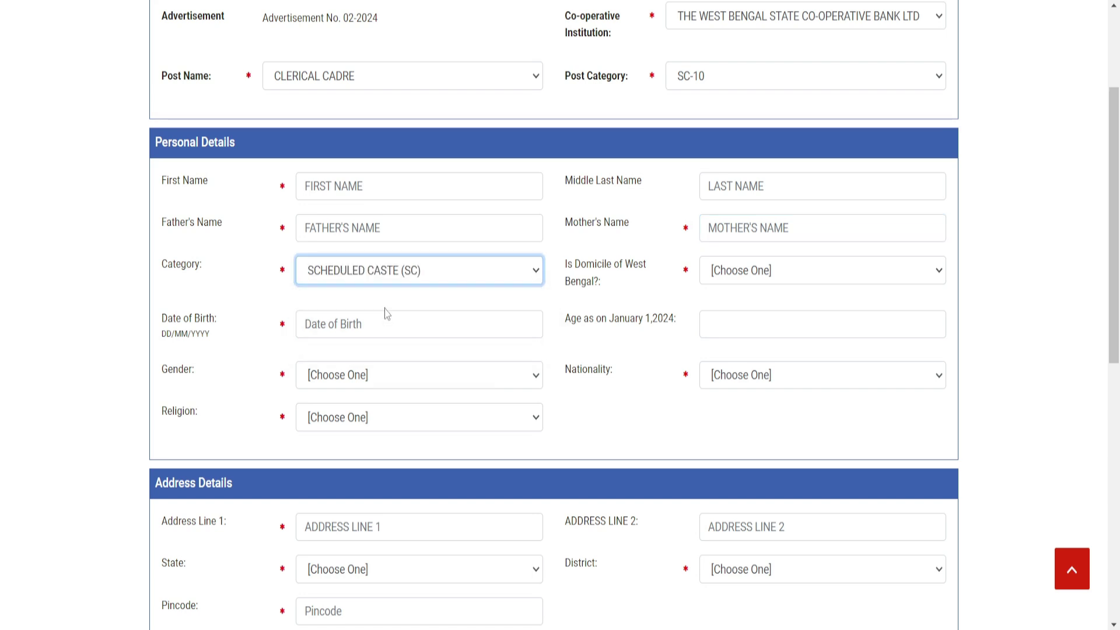
left_click(728, 278)
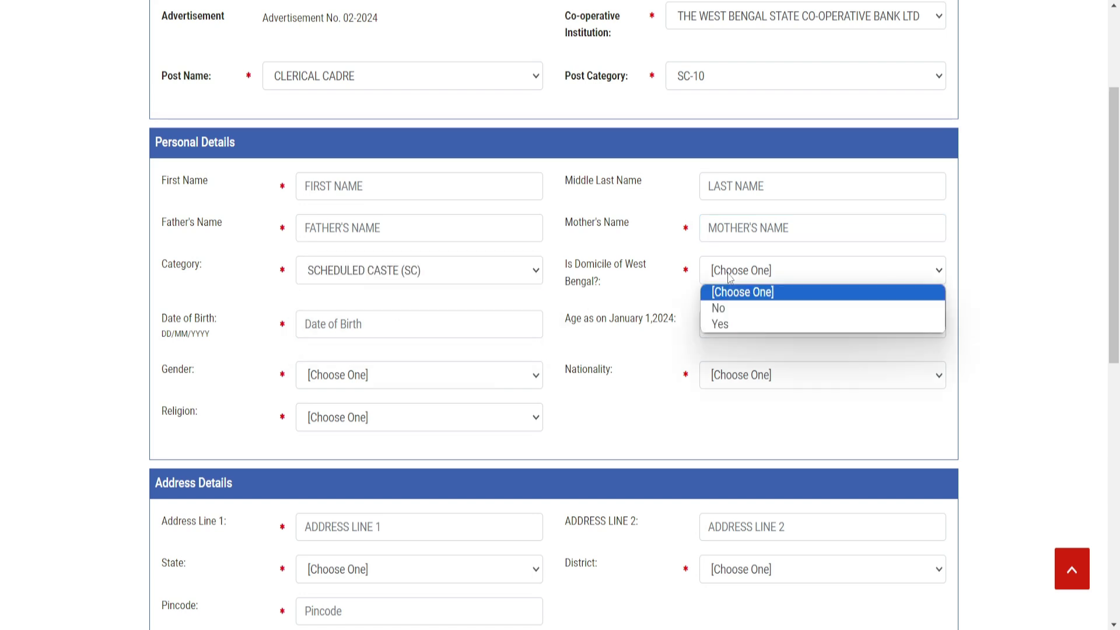
left_click(727, 324)
Check the date of birth calendar, and set the gender to Male, the nationality to Indian and the religion to Islam
left_click(320, 320)
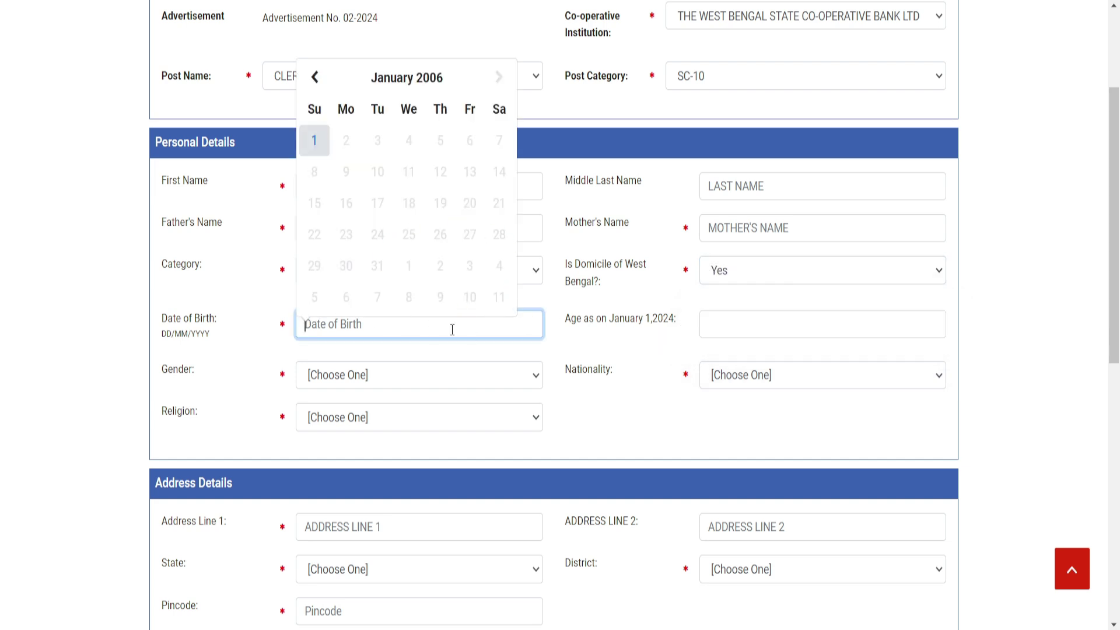
left_click(695, 303)
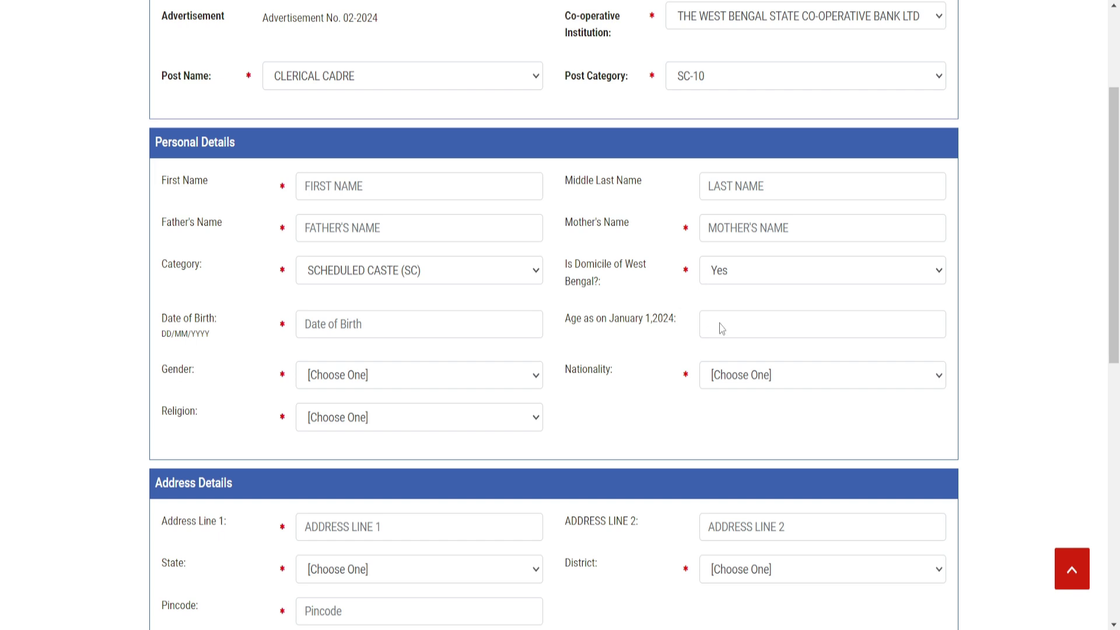
left_click(330, 371)
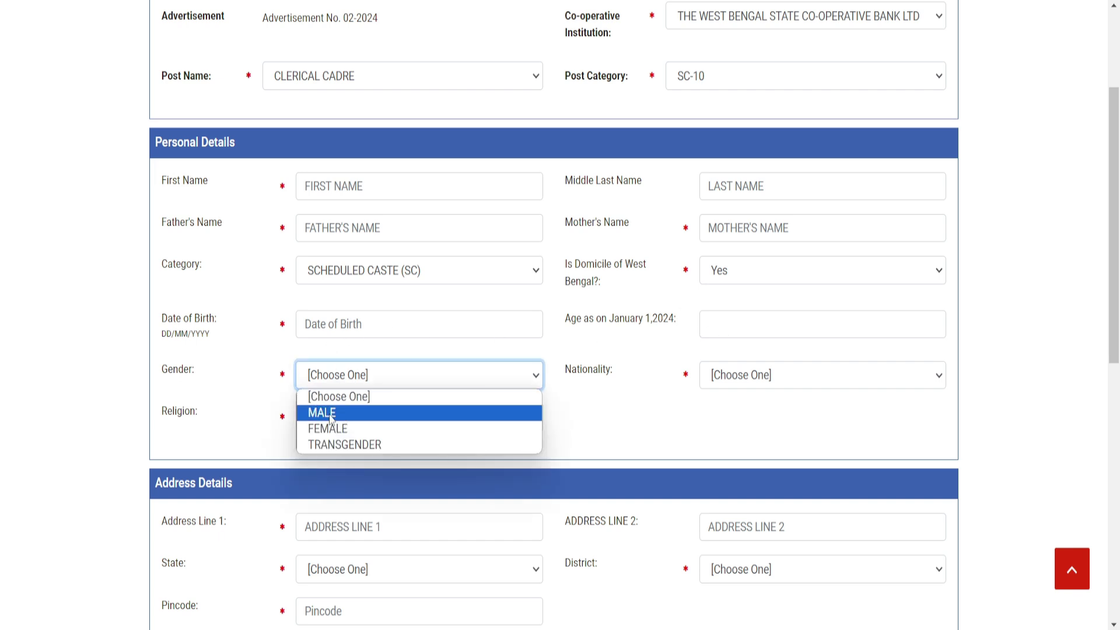
left_click(330, 415)
left_click(768, 381)
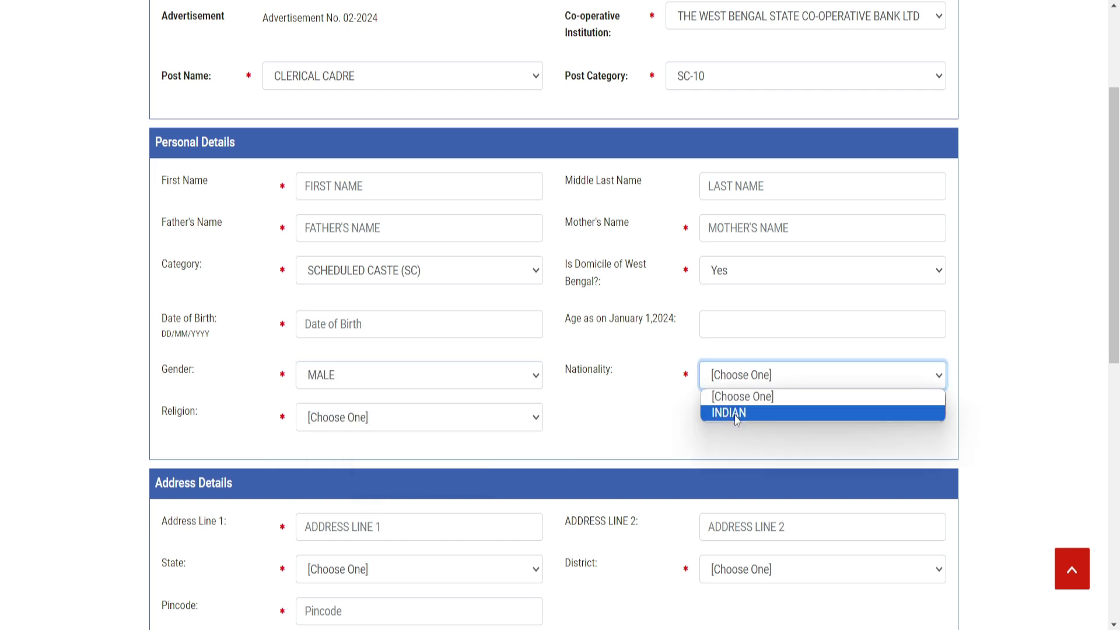
left_click(736, 415)
left_click(349, 424)
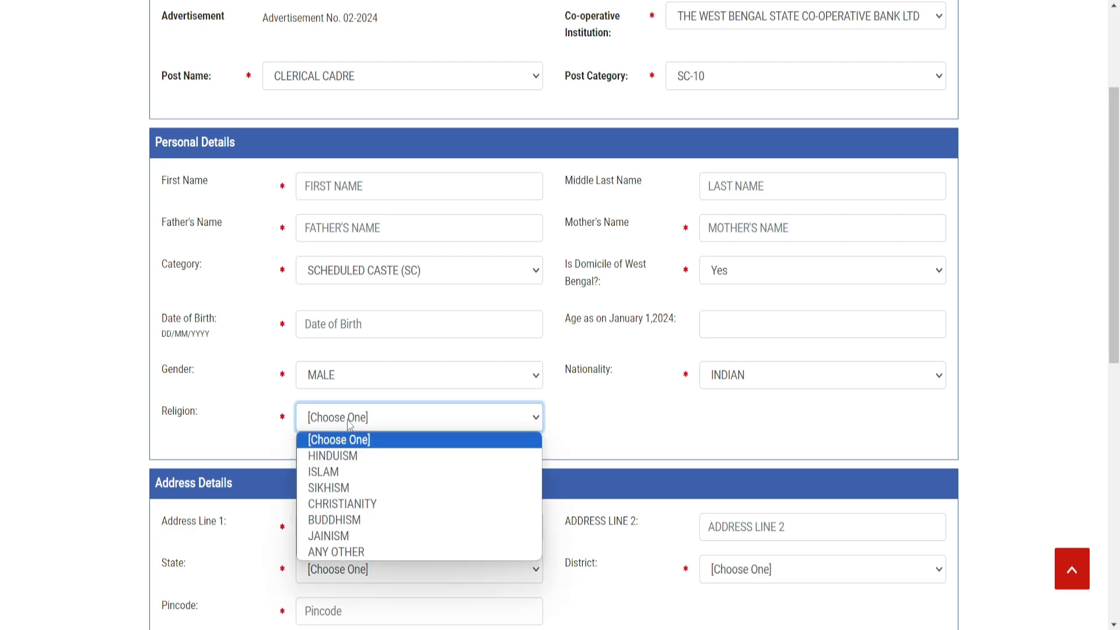
left_click(353, 470)
Go through the address and contact fields, and choose Passport as the ID type in the contact details
scroll(354, 461, "down", 6)
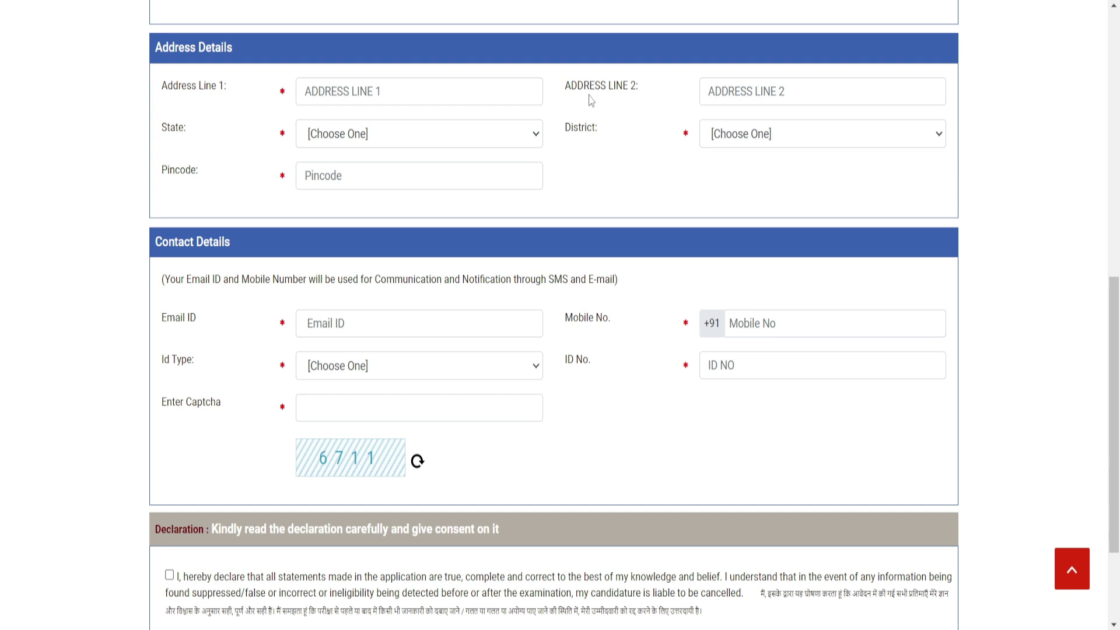
left_click(378, 97)
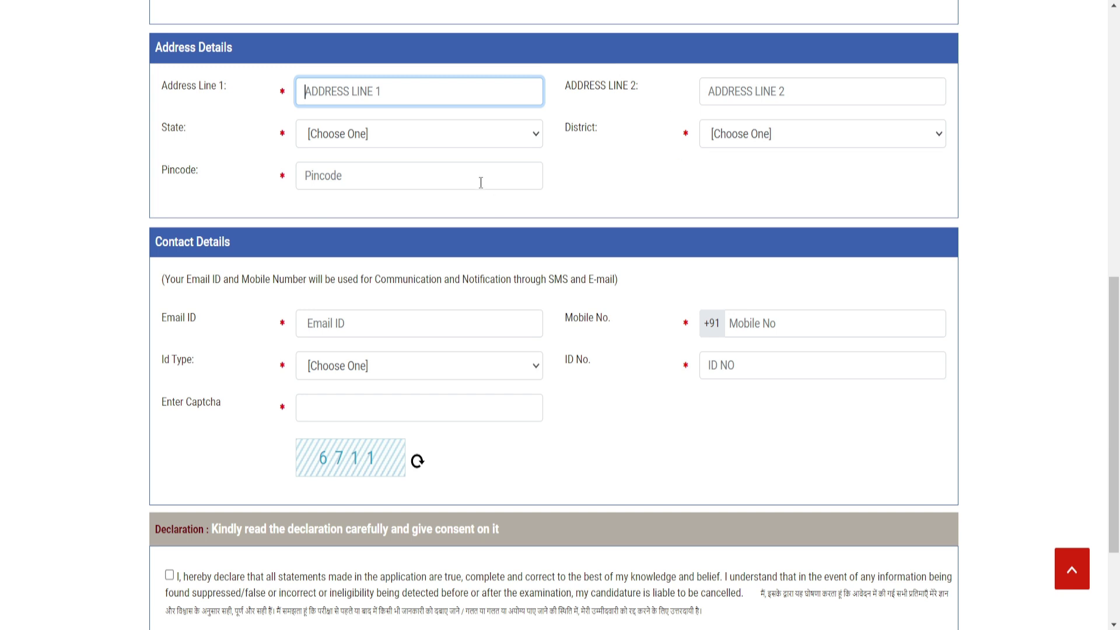
scroll(480, 180, "down", 2)
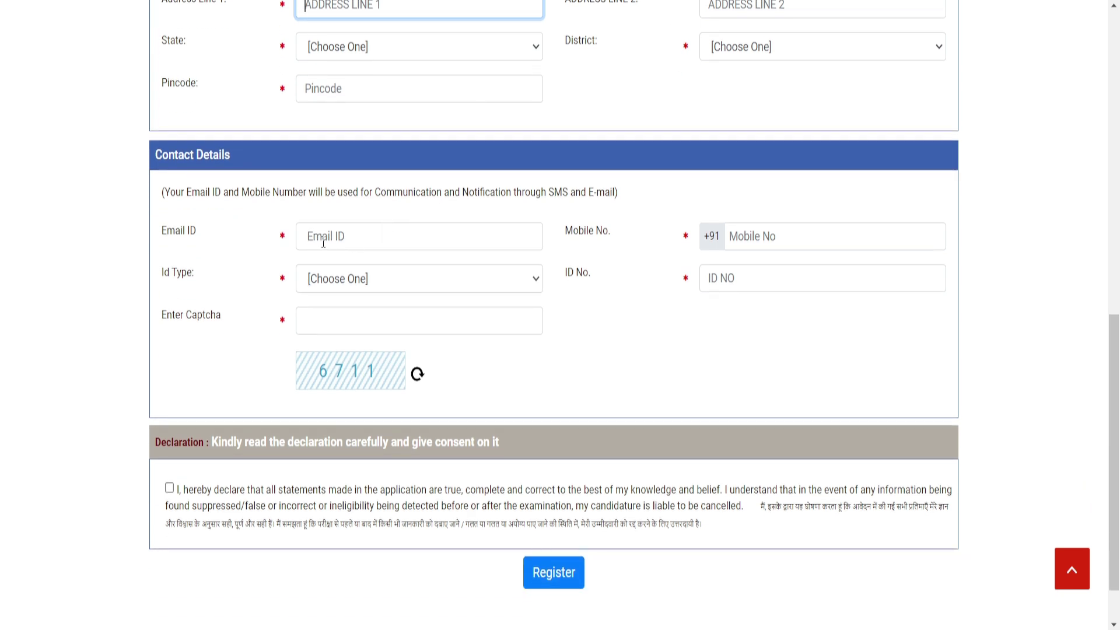
left_click(323, 243)
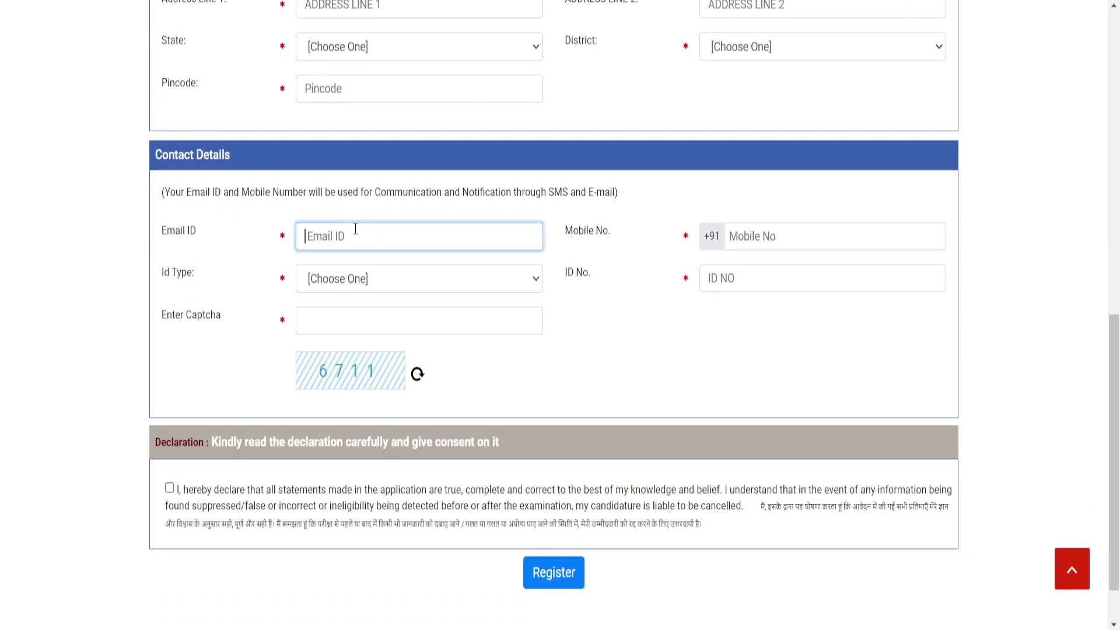
left_click(781, 242)
left_click(401, 287)
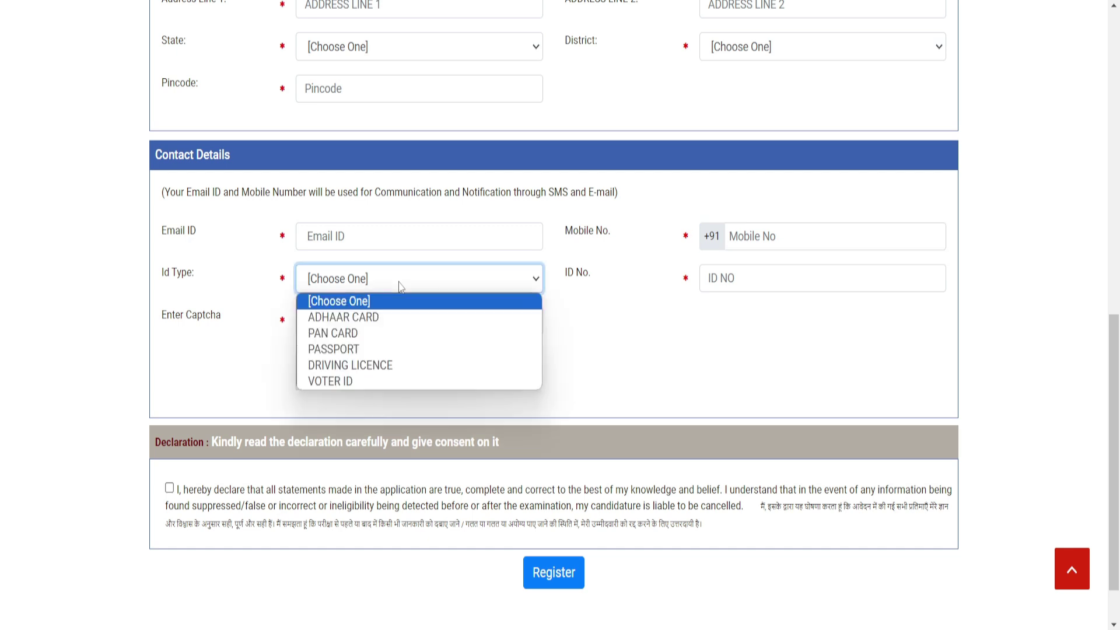
left_click(393, 348)
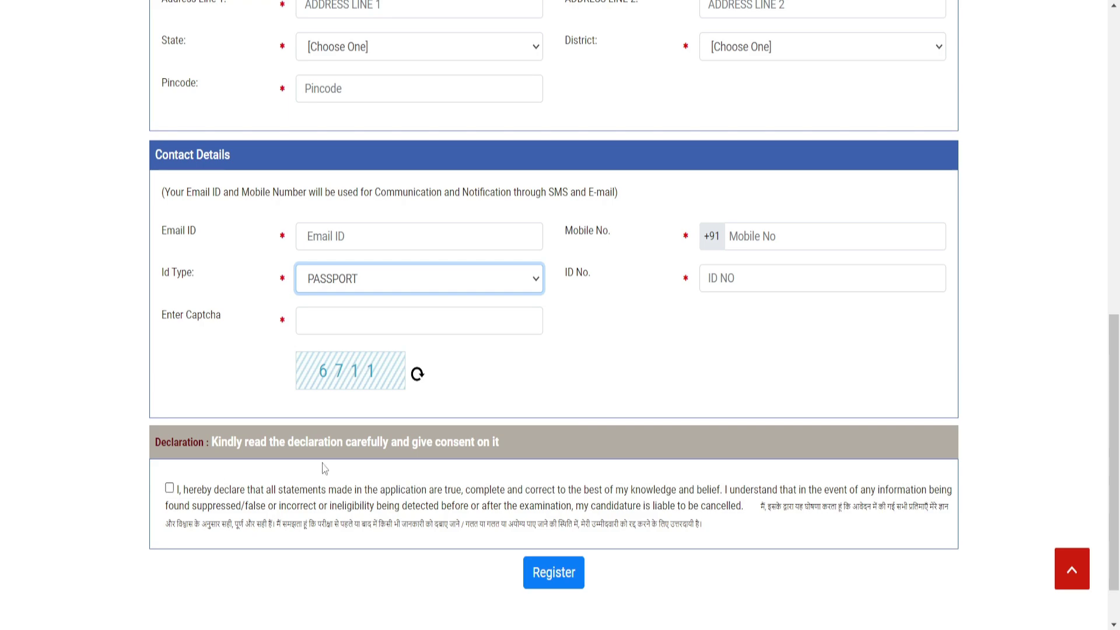
Submit and confirm the registration, and proceed to the qualification details in step 2
left_click(531, 580)
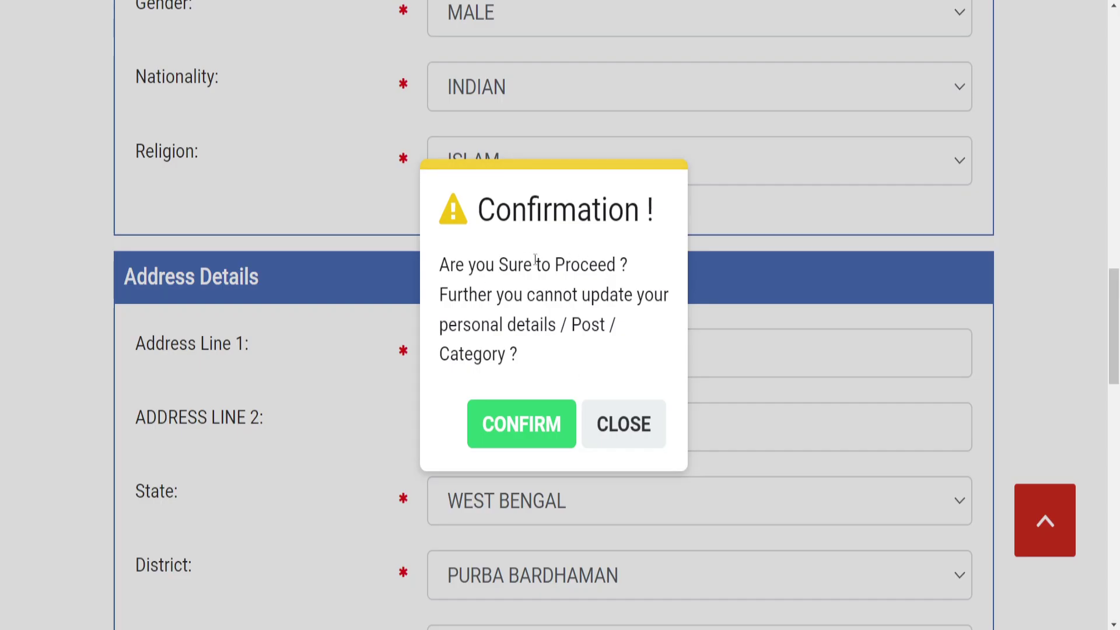
left_click(527, 434)
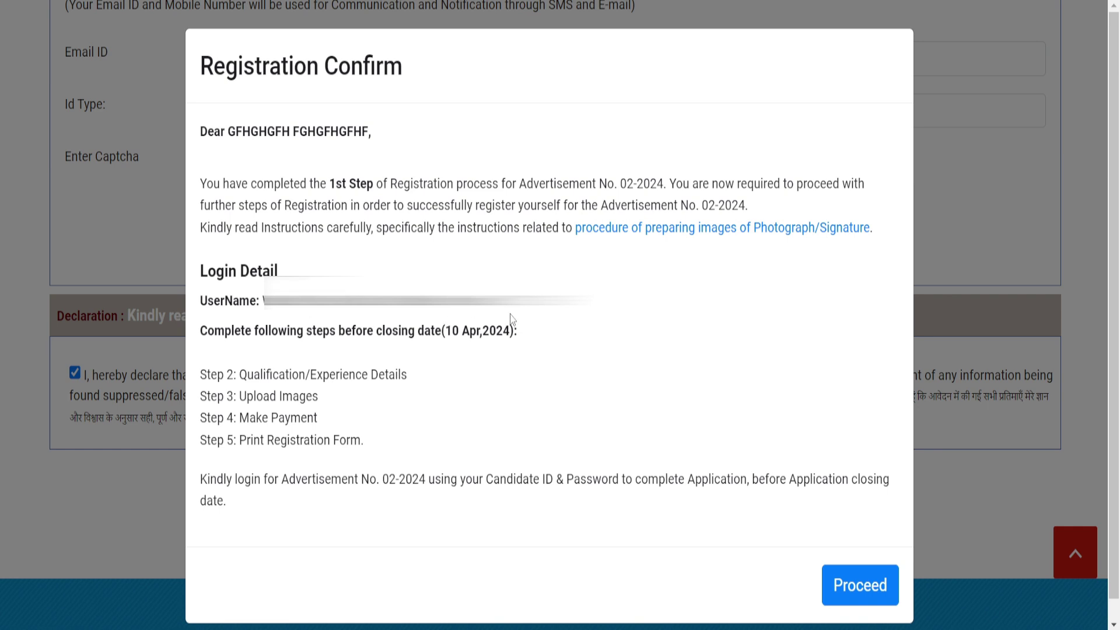
left_click(884, 589)
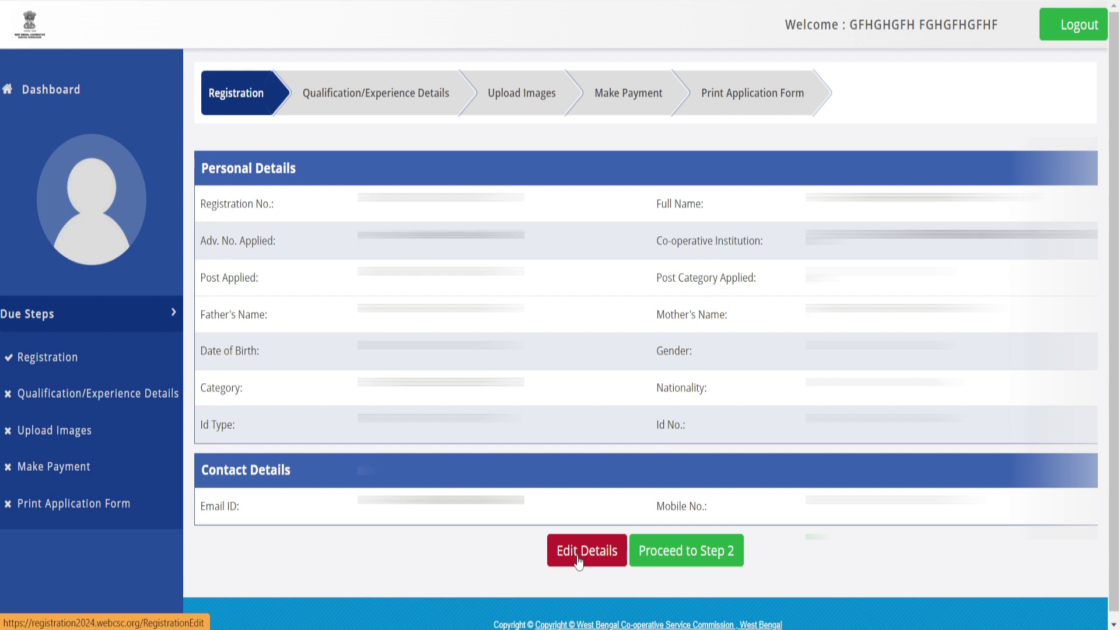
left_click(717, 560)
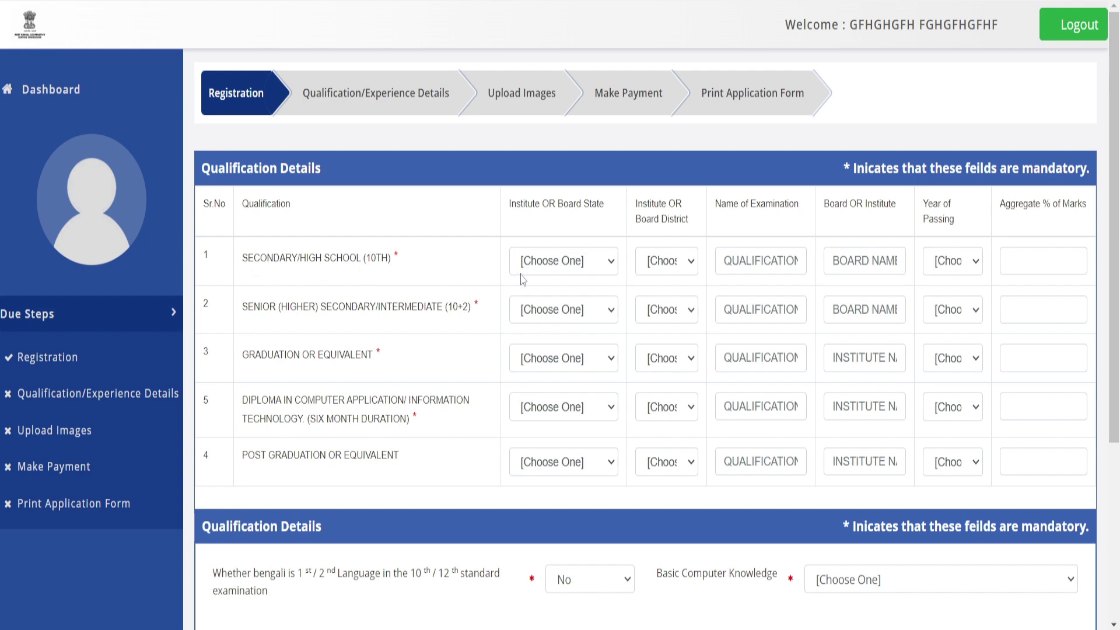
Set the Secondary/High School (10th) board state to West Bengal and its district to Malda
left_click(556, 267)
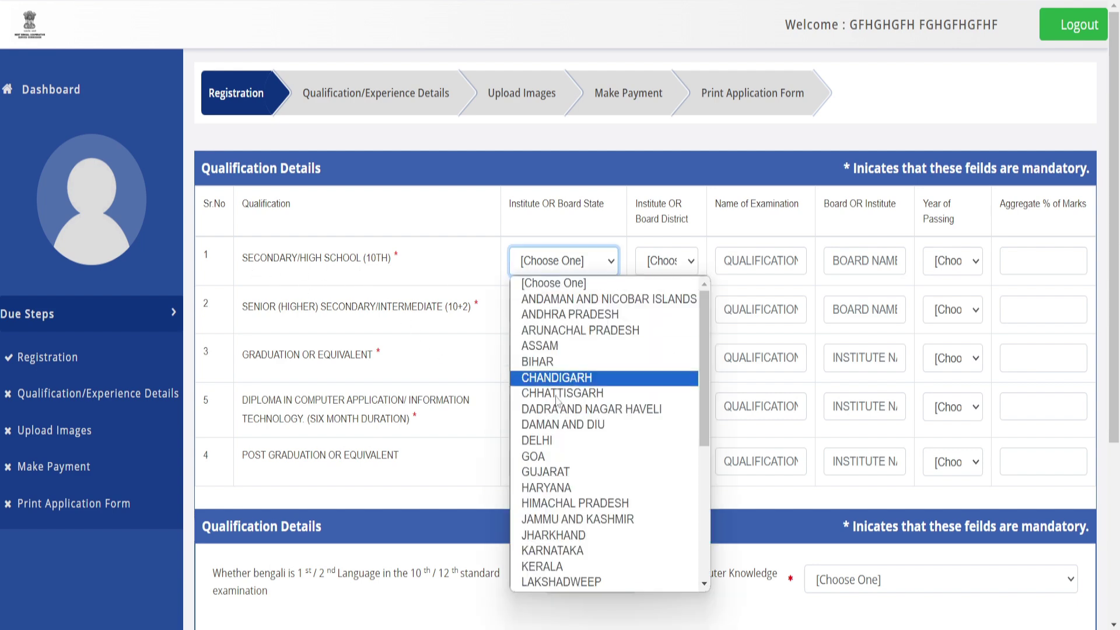
scroll(583, 408, "down", 5)
left_click(559, 582)
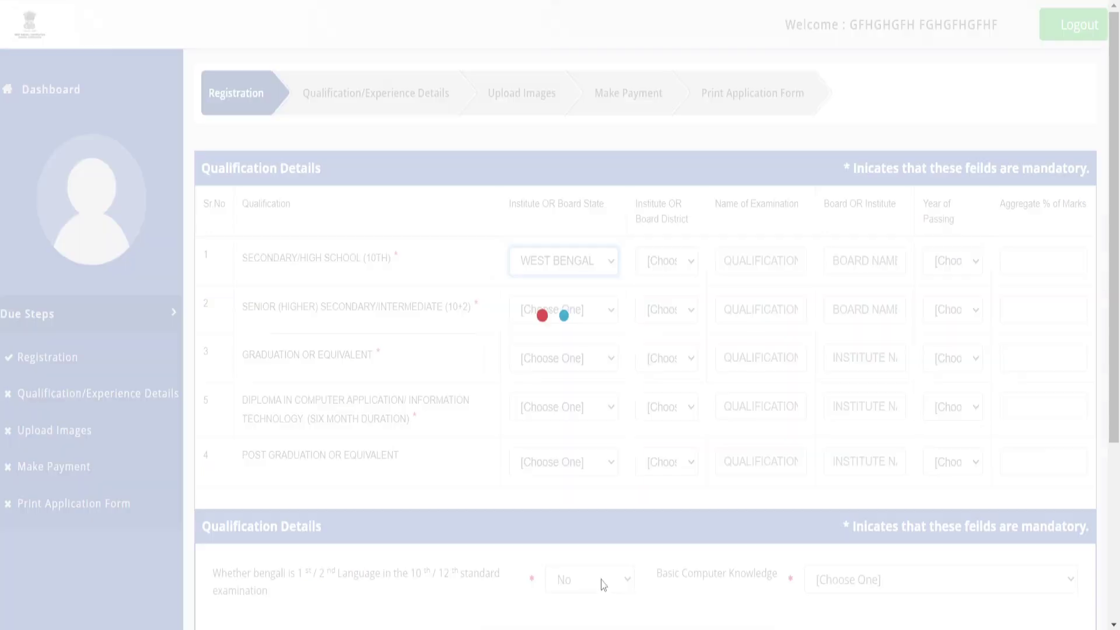
left_click(656, 272)
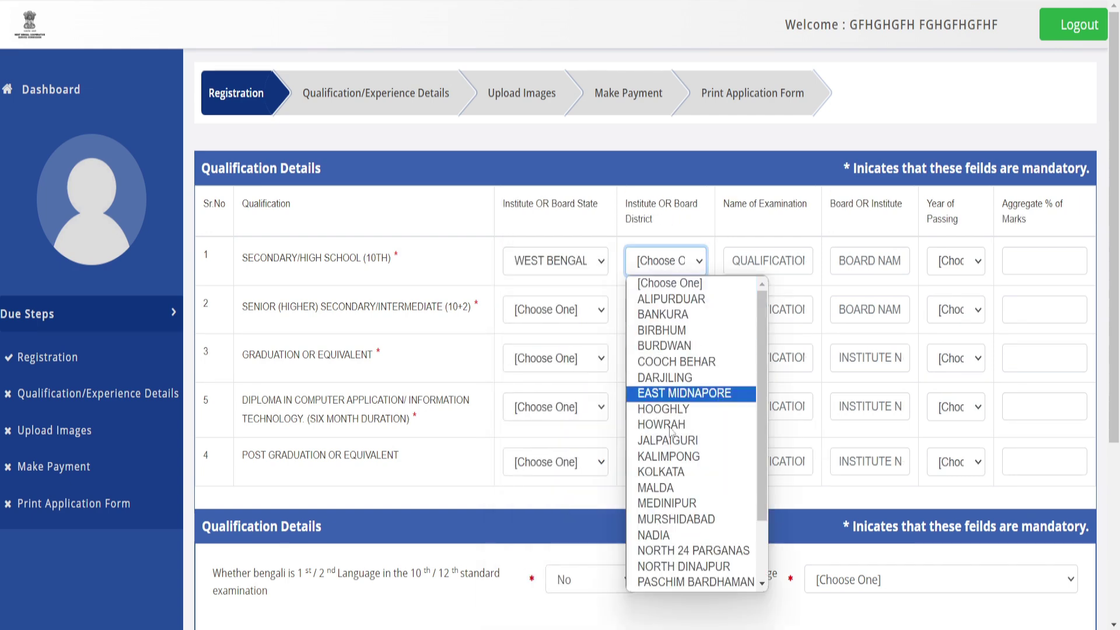
scroll(676, 396, "down", 2)
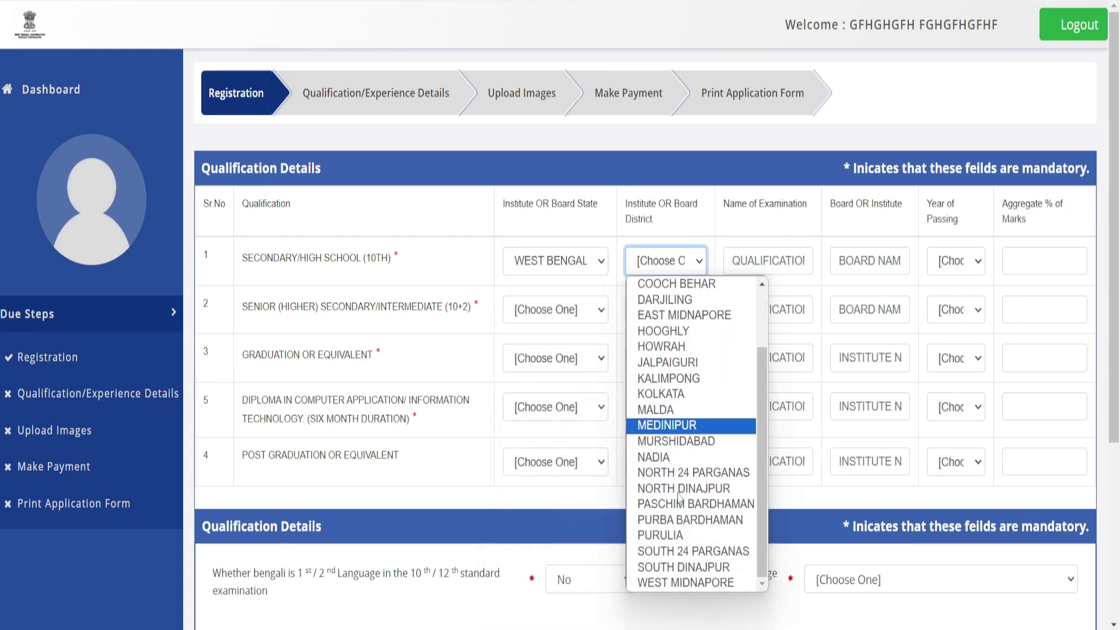
left_click(678, 410)
Examine the 10th row's examination, board, passing year and marks fields, the computer diploma row, and the language, computer knowledge and declaration sections
left_click(780, 272)
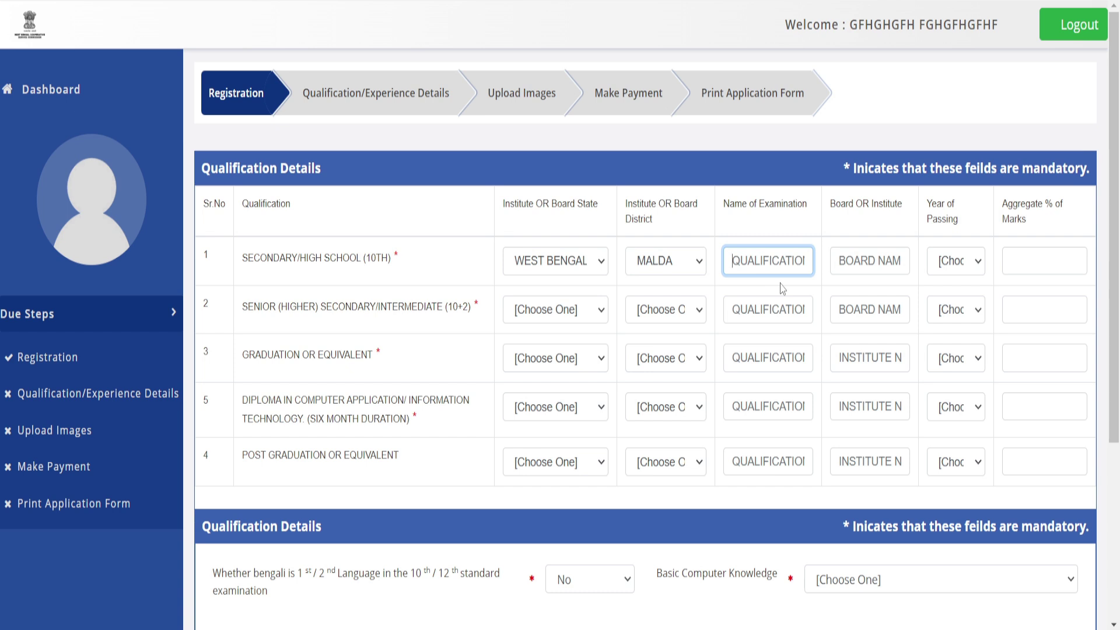
left_click(877, 270)
left_click(966, 271)
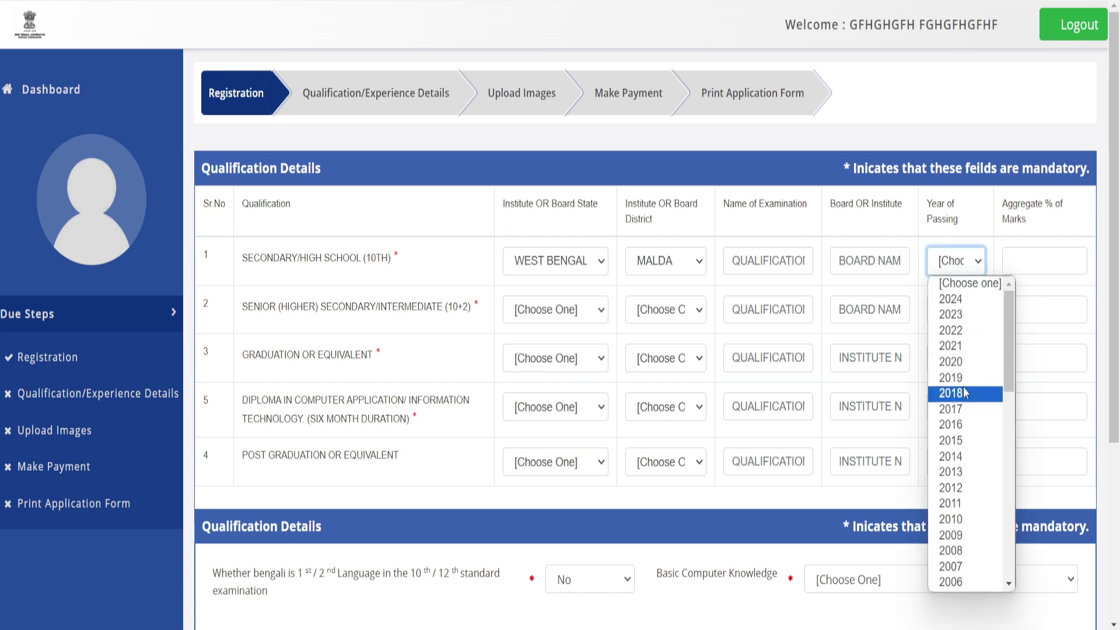
left_click(1042, 260)
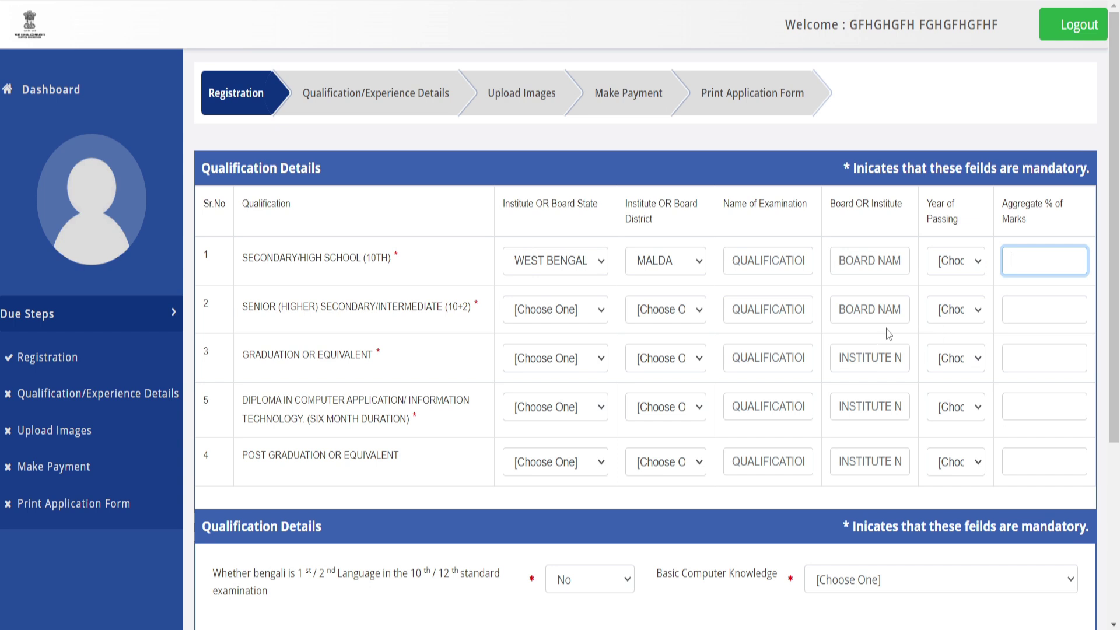
left_click(554, 406)
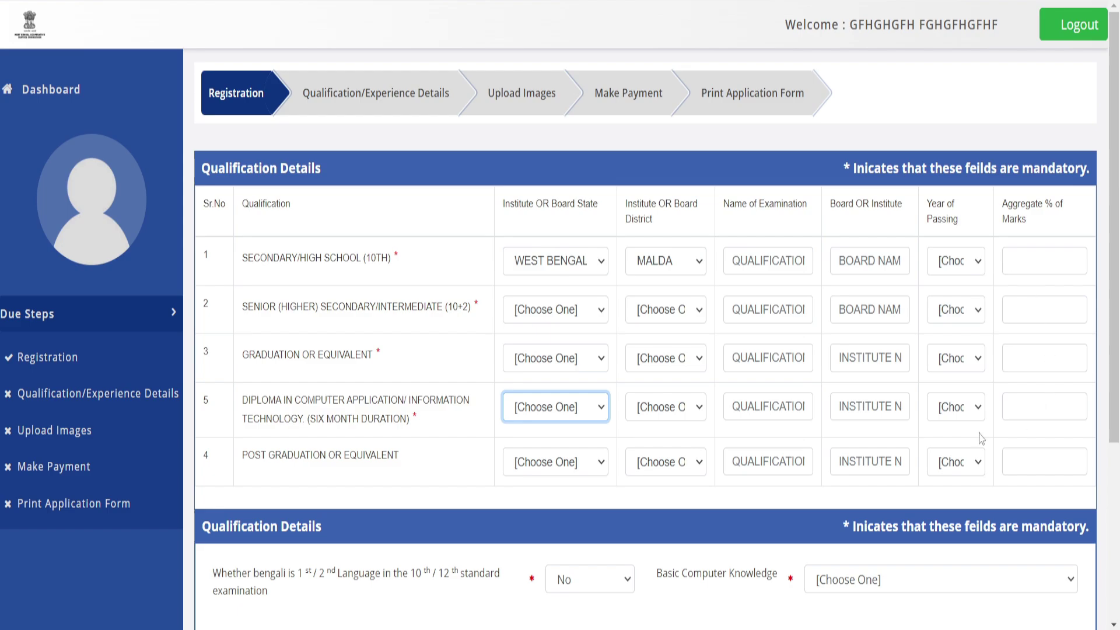
scroll(626, 355, "down", 3)
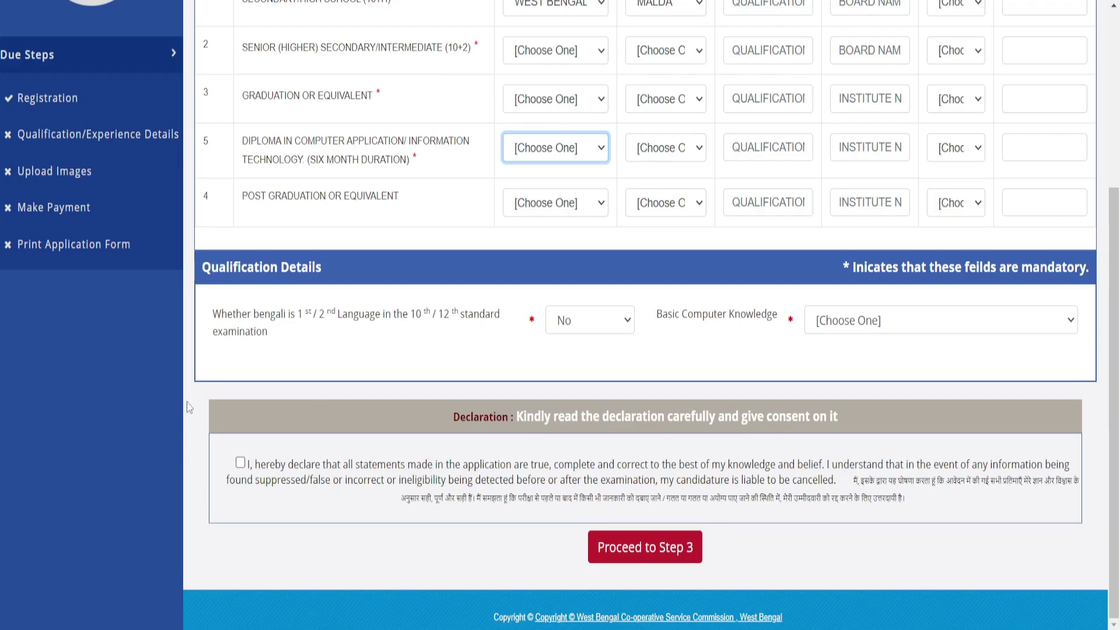
Set Bengali as 1st/2nd language in the 10th/12th examination to Yes and Basic Computer Knowledge to Yes
left_click(424, 343)
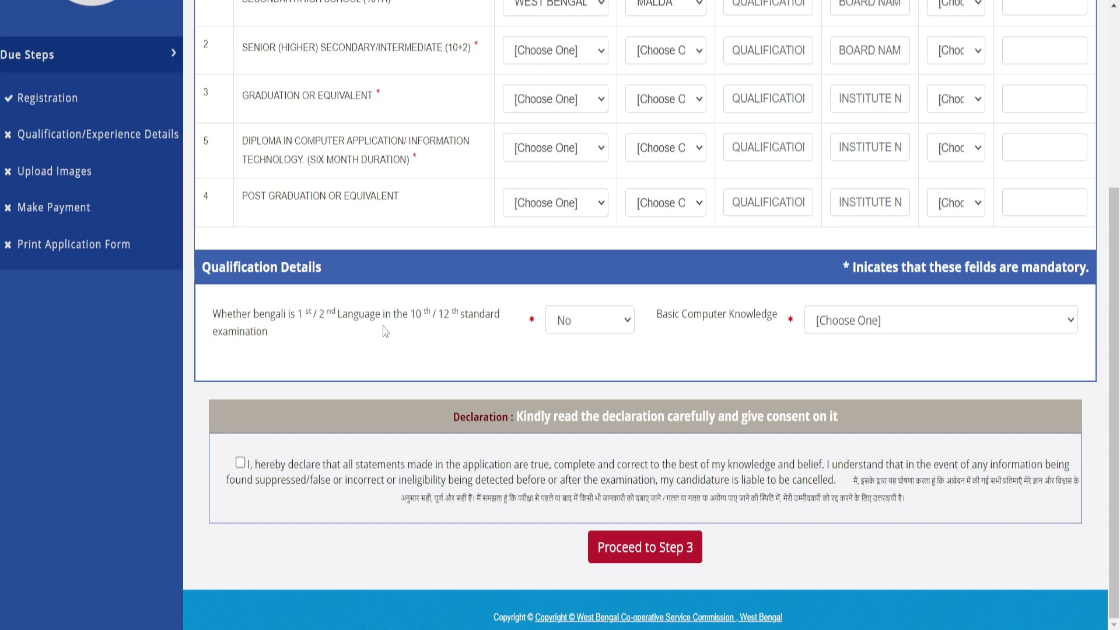
left_click(600, 325)
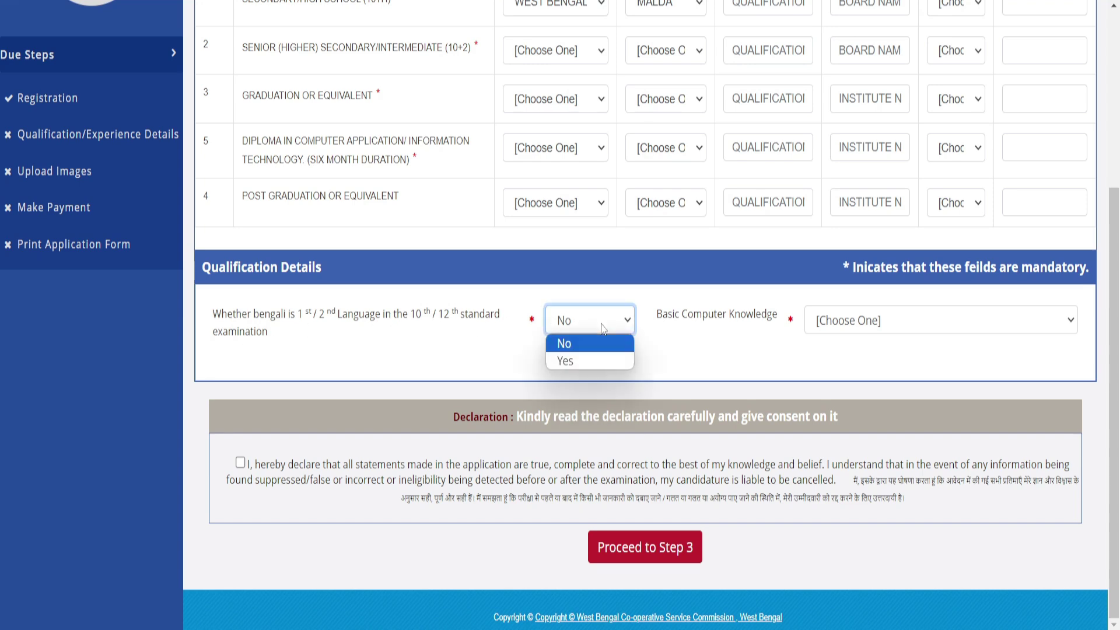
left_click(594, 363)
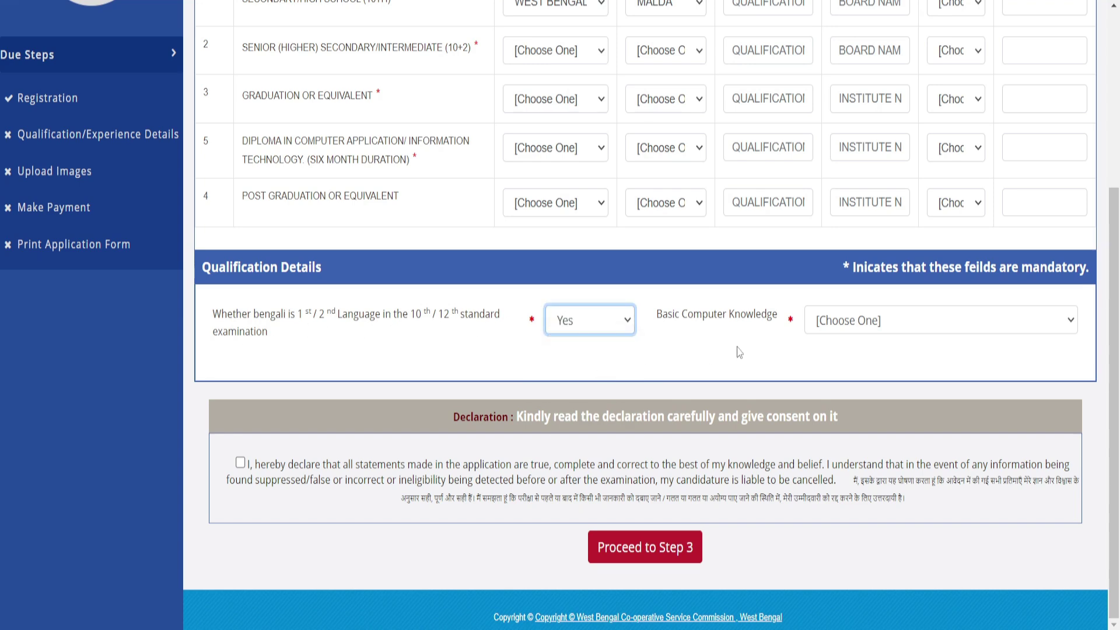
left_click(825, 328)
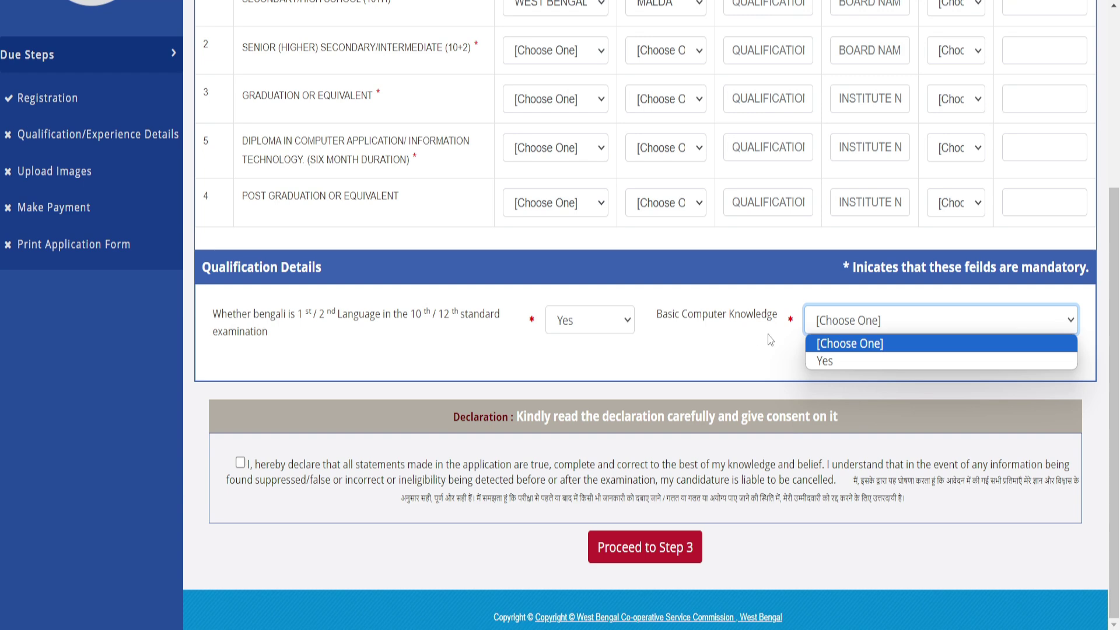
left_click(817, 363)
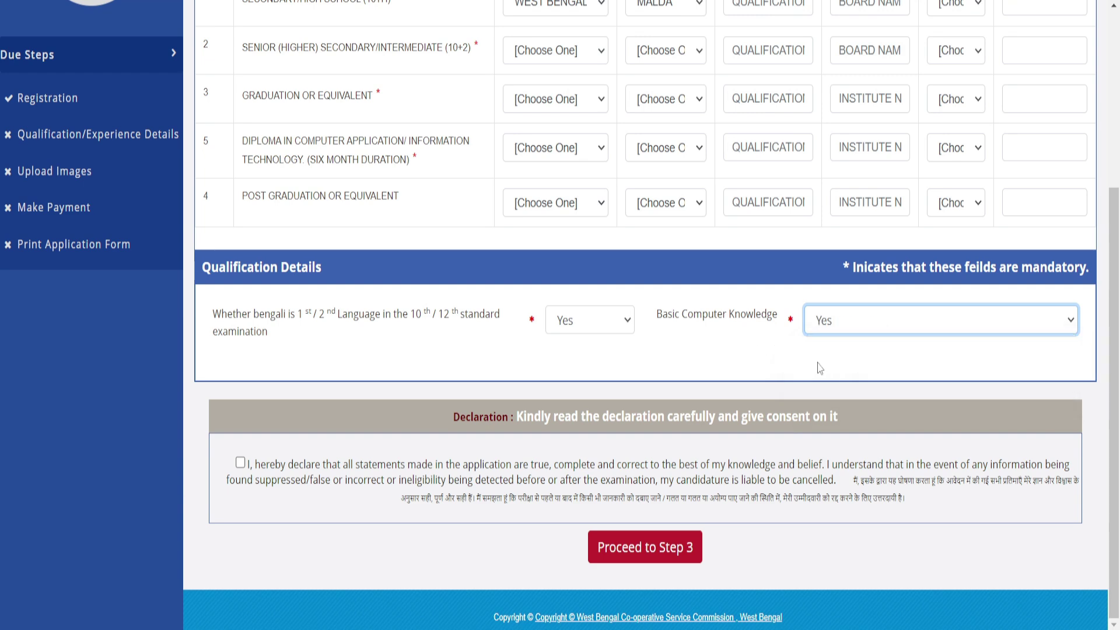
Give consent to the declaration and proceed to step 3 for the image uploads
left_click(239, 463)
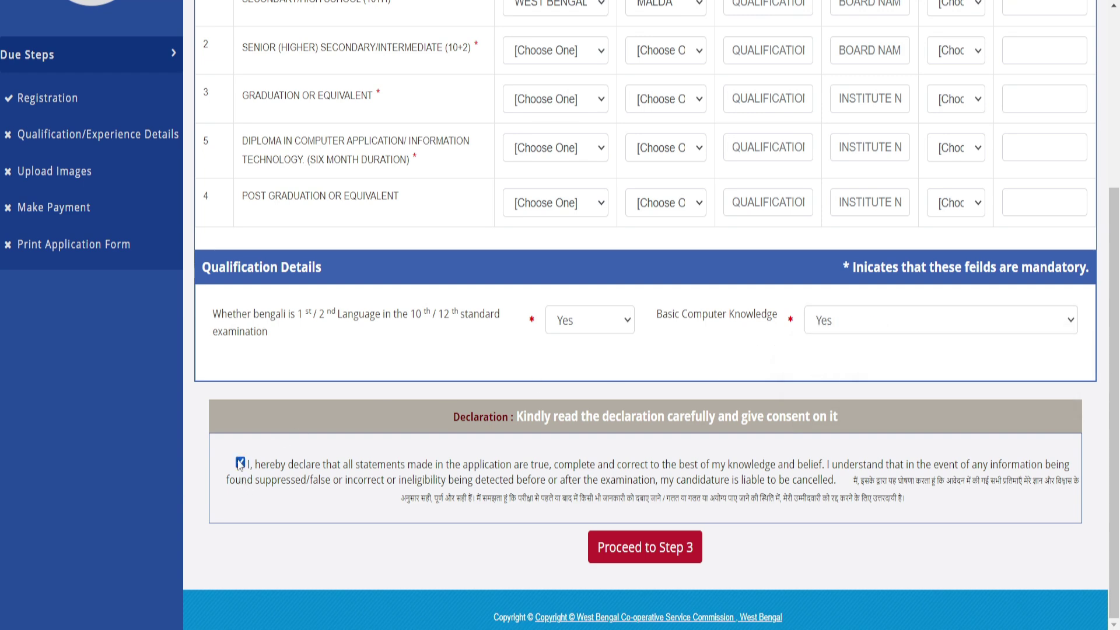
left_click(652, 551)
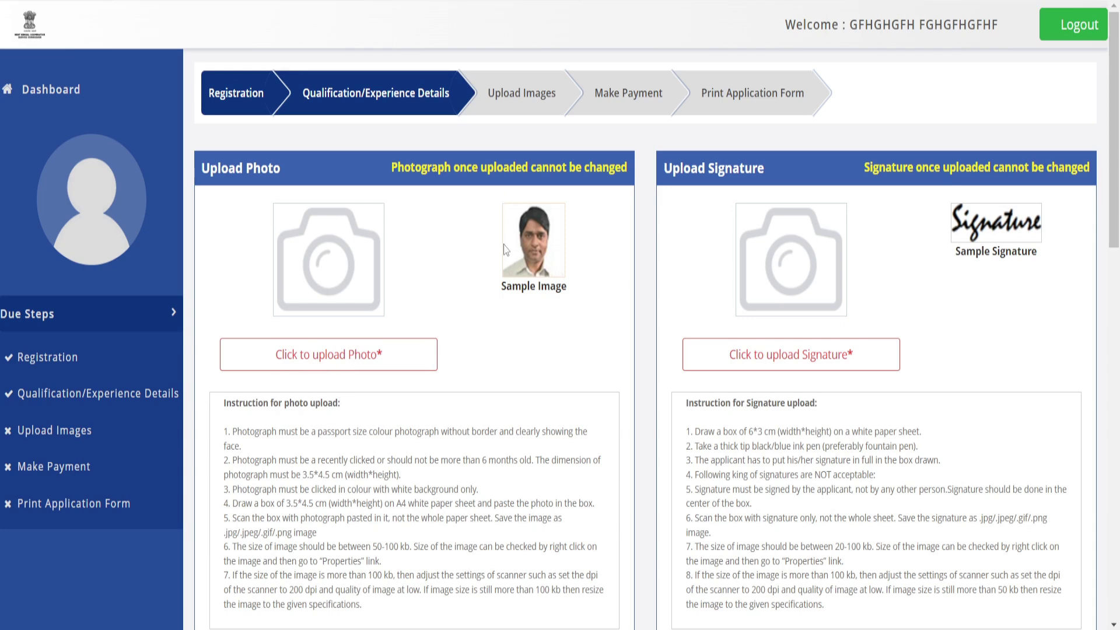
Start the applicant photo upload and browse to the Desktop folder for the image file
left_click(343, 372)
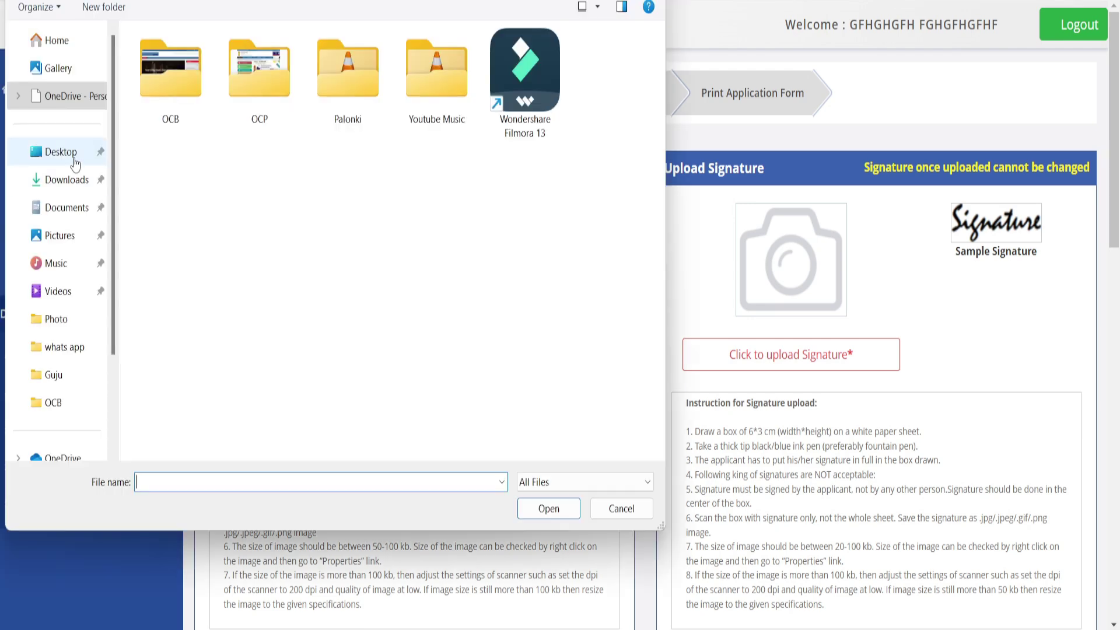
left_click(74, 163)
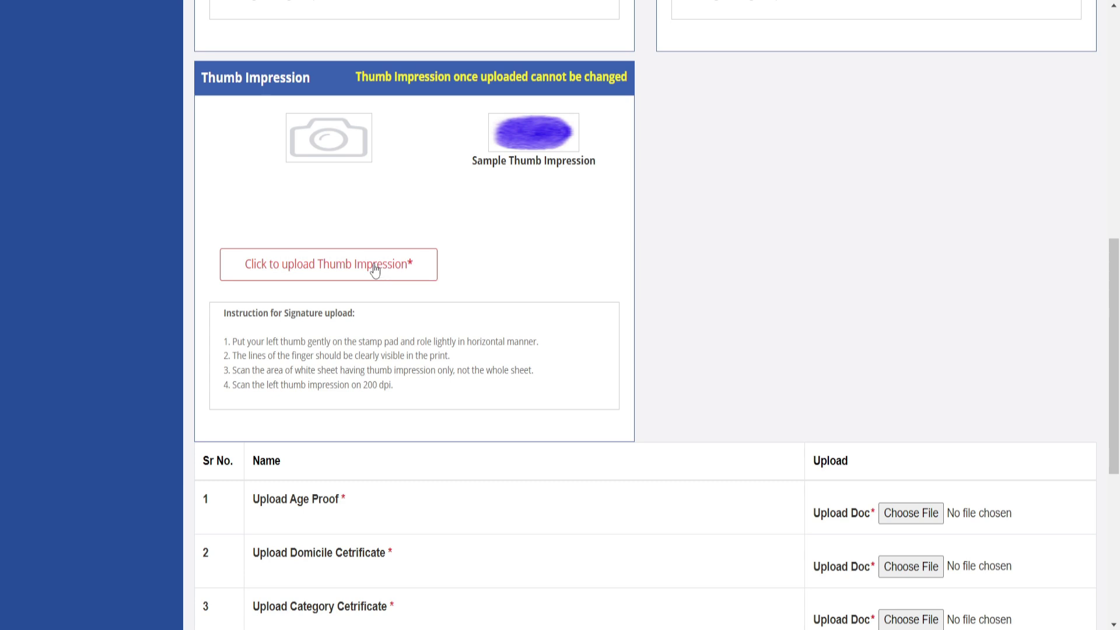
Examine the list of document uploads, including the domicile, category, 10th, 10+2, graduation and computer diploma certificates
scroll(540, 331, "down", 5)
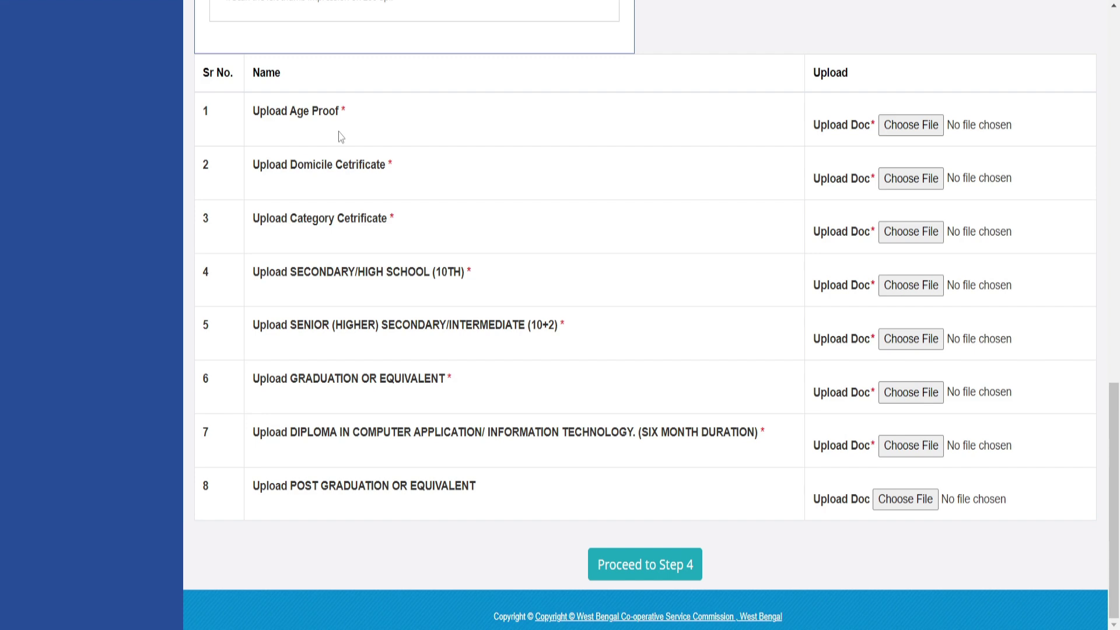
left_click_drag(245, 180, 385, 179)
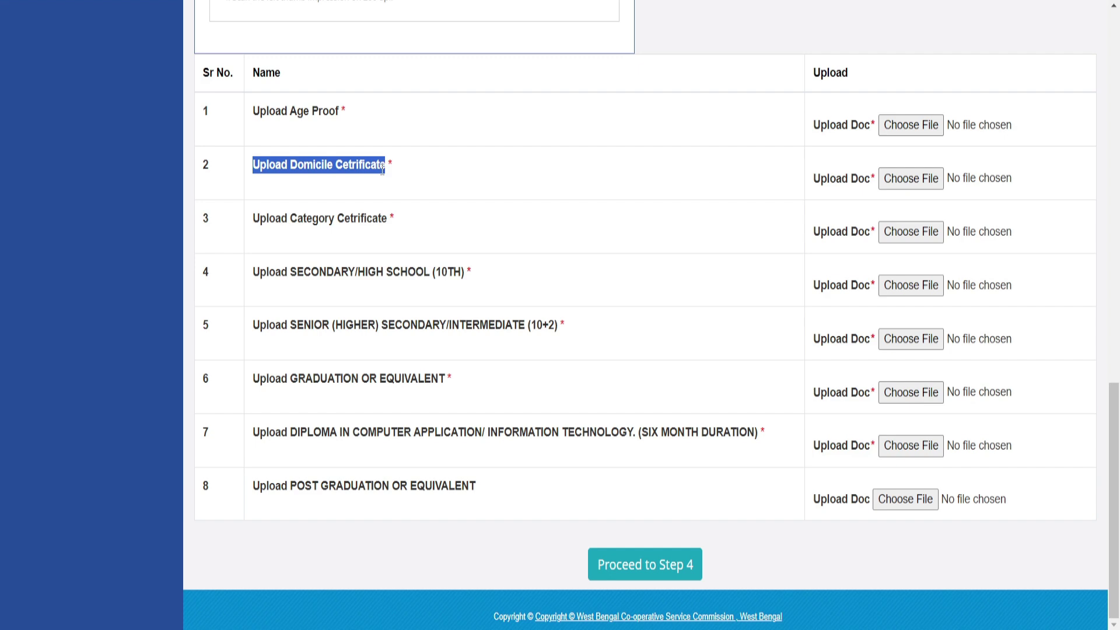
left_click_drag(245, 236, 387, 232)
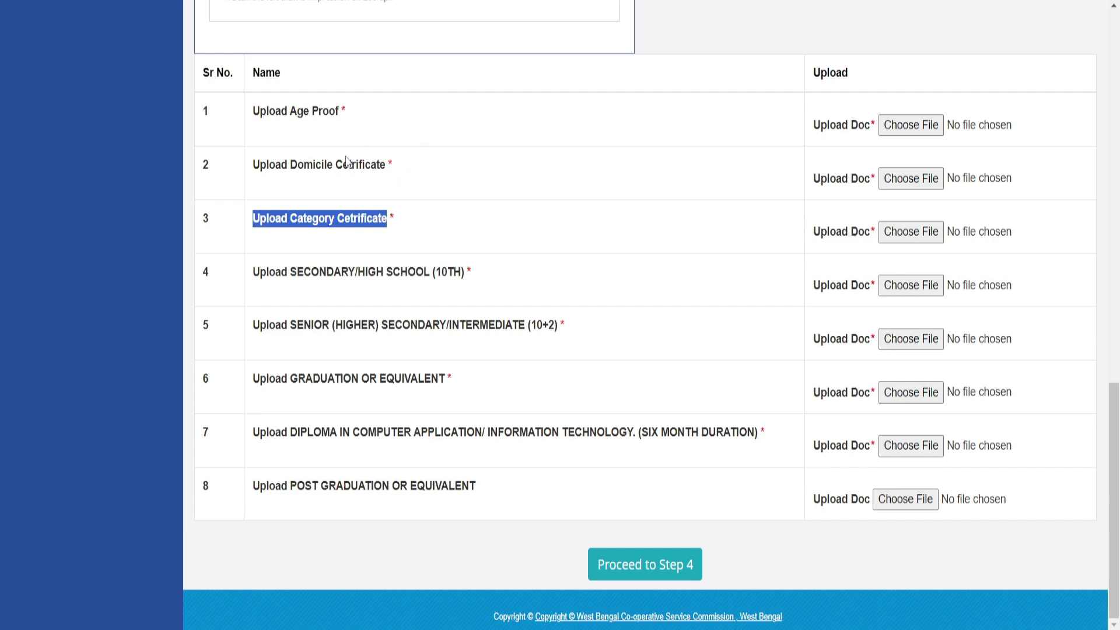
left_click(367, 245)
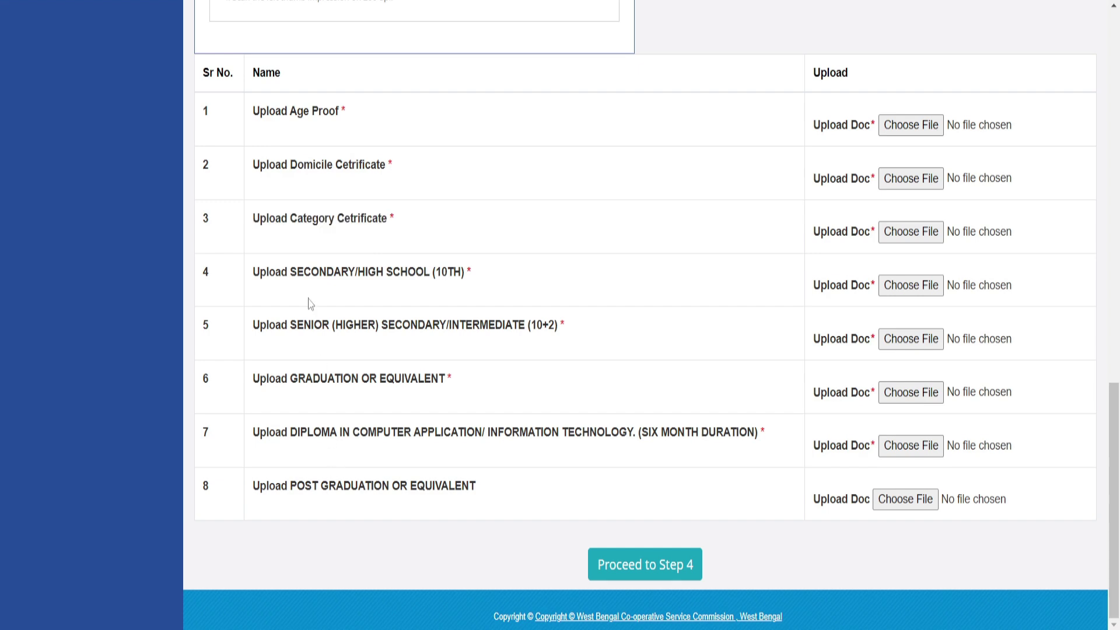
left_click_drag(269, 274, 402, 275)
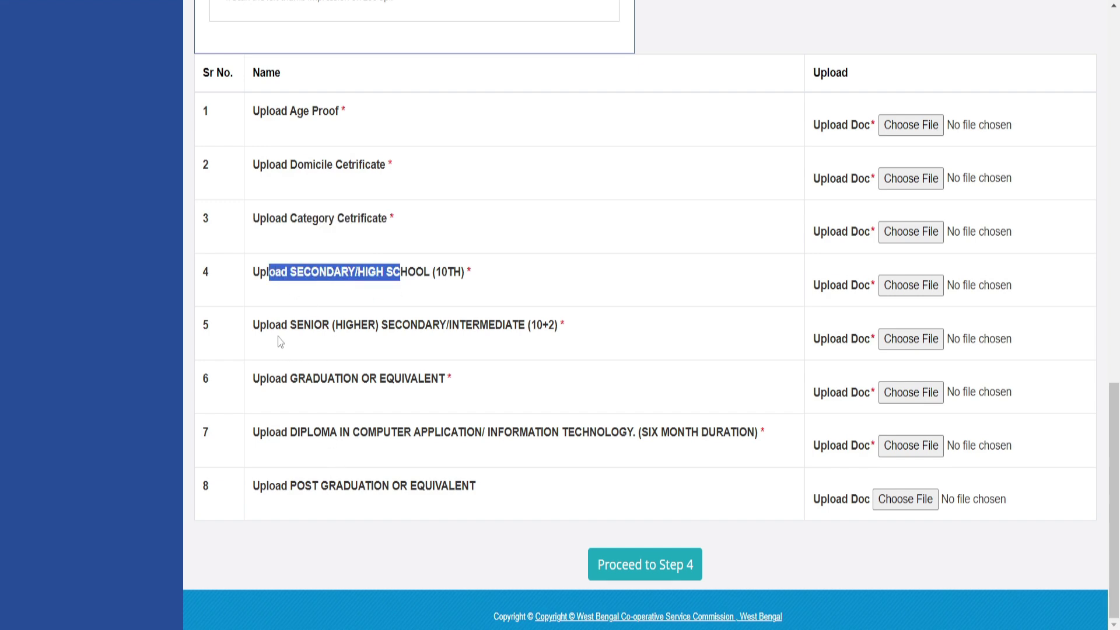
left_click(464, 352)
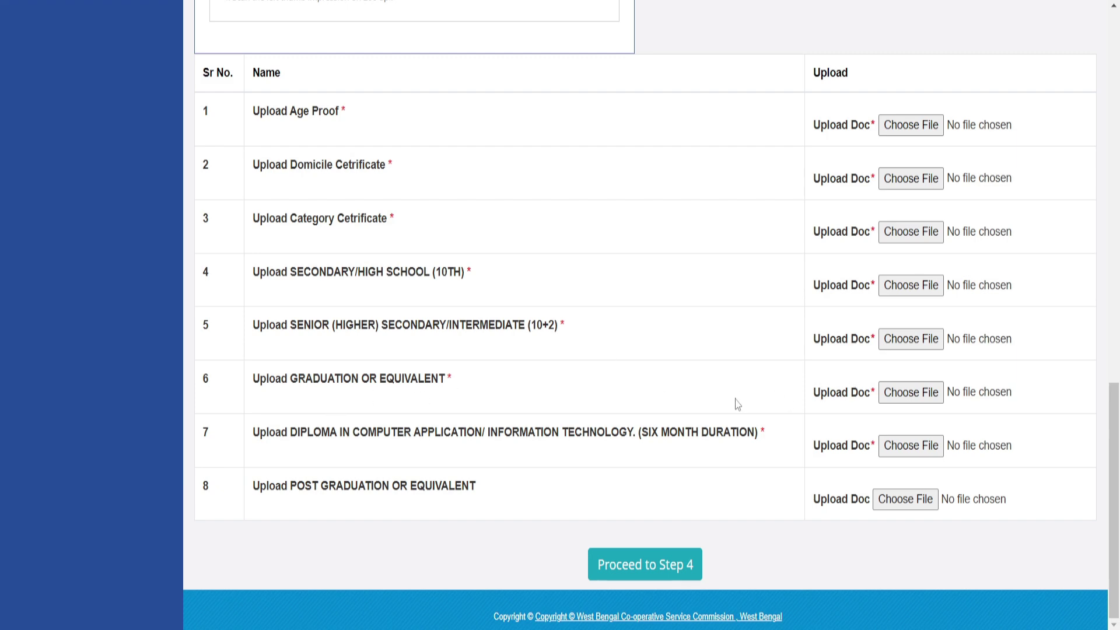
left_click_drag(290, 432, 765, 442)
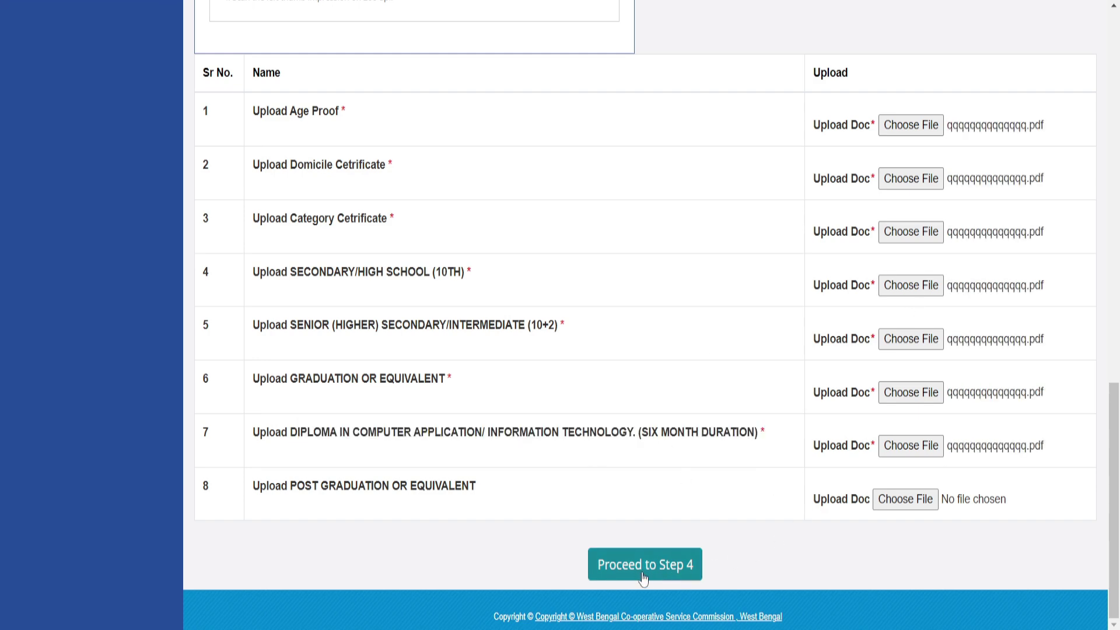
Proceed to step 4 with the chosen documents and confirm paying the Rs. 250 fee online
left_click(671, 569)
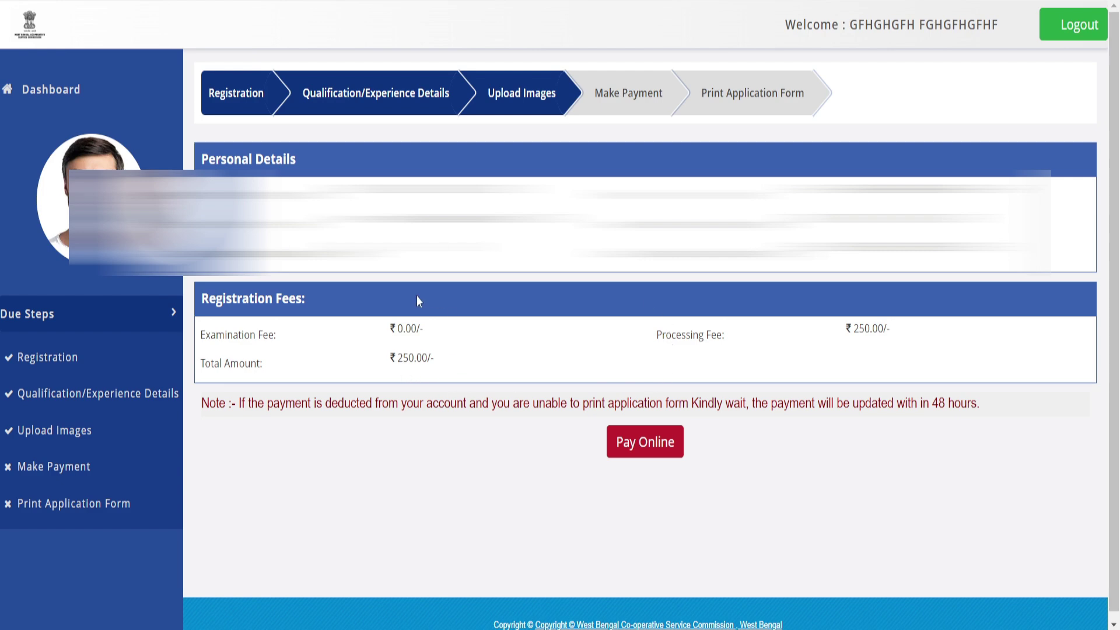
left_click(654, 449)
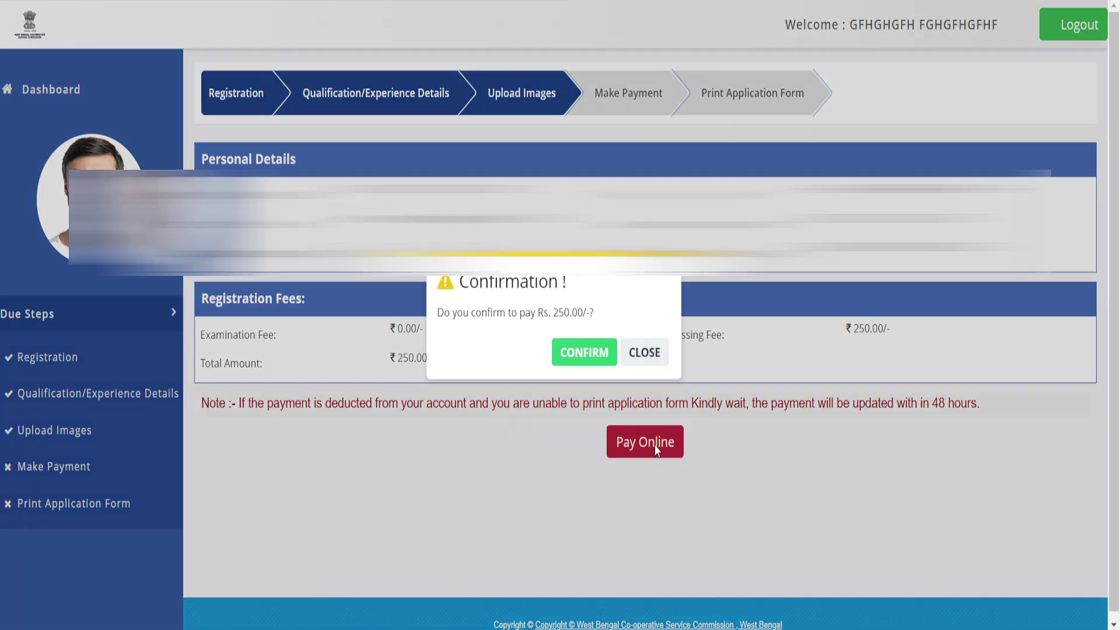
left_click(607, 361)
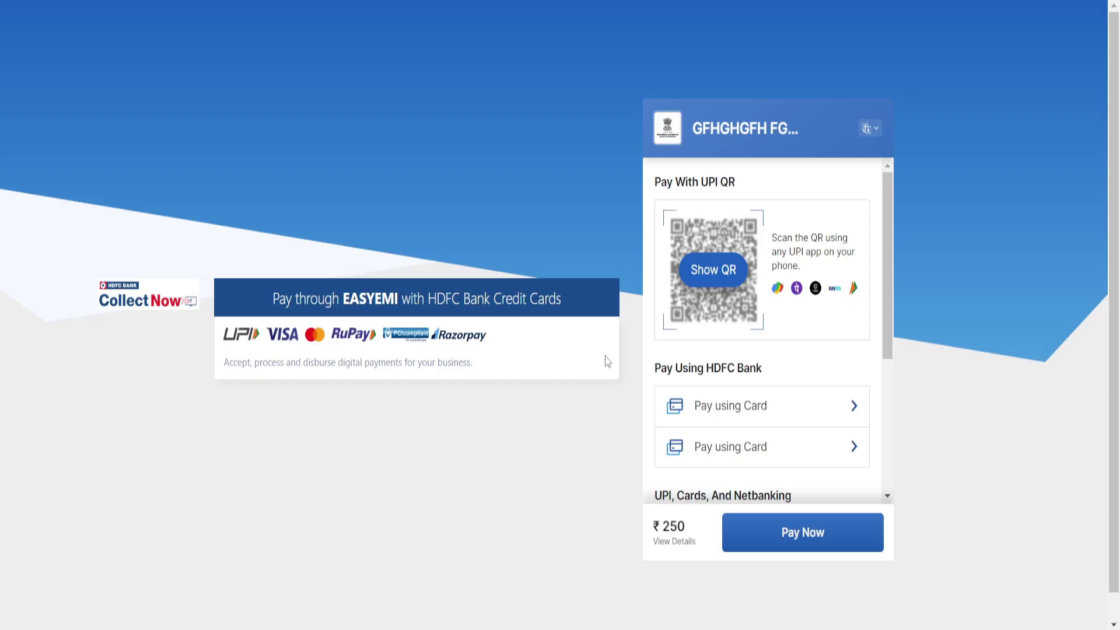